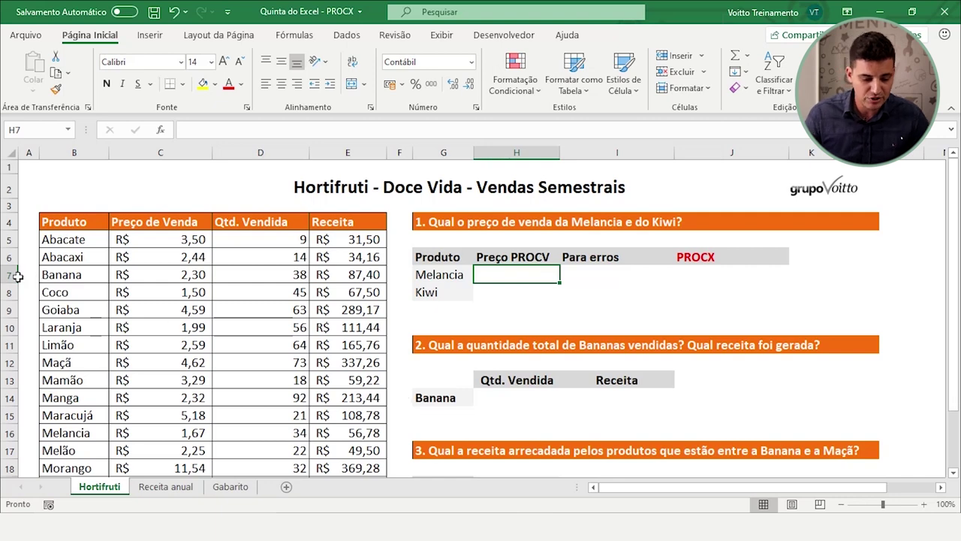
Step: Point out the product names Banana and Coco, then select Abacate through Mamão
left_click(63, 275)
scroll(60, 268, "down", 1)
scroll(59, 267, "up", 1)
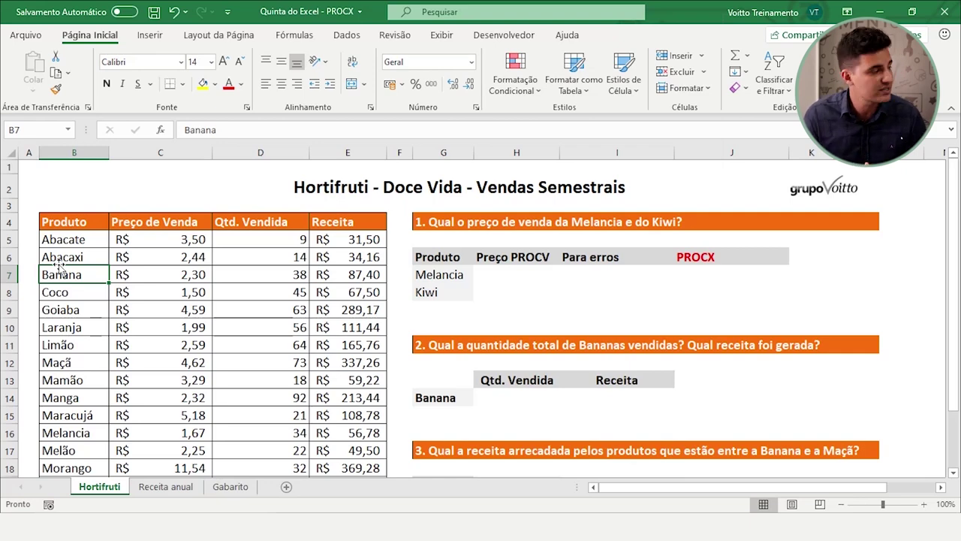
left_click(76, 292)
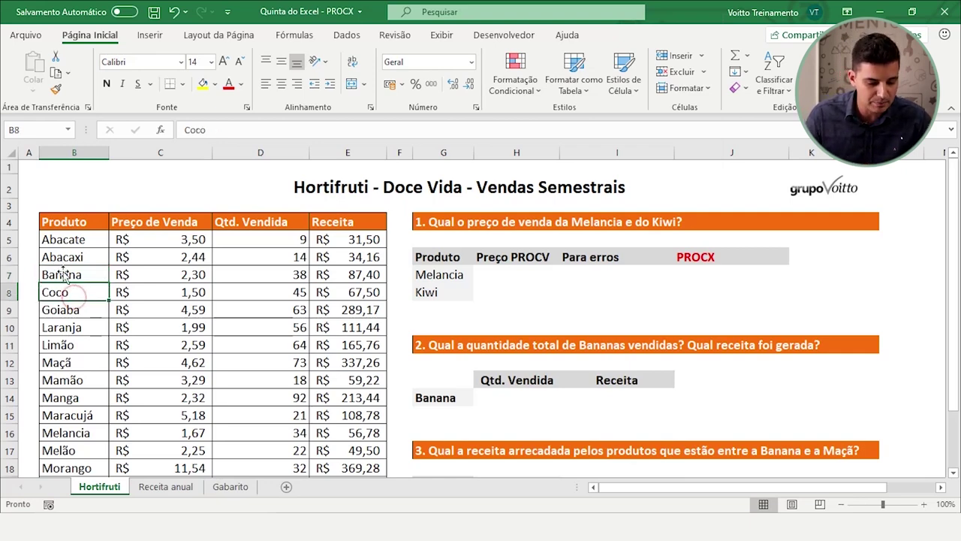
left_click_drag(69, 240, 92, 375)
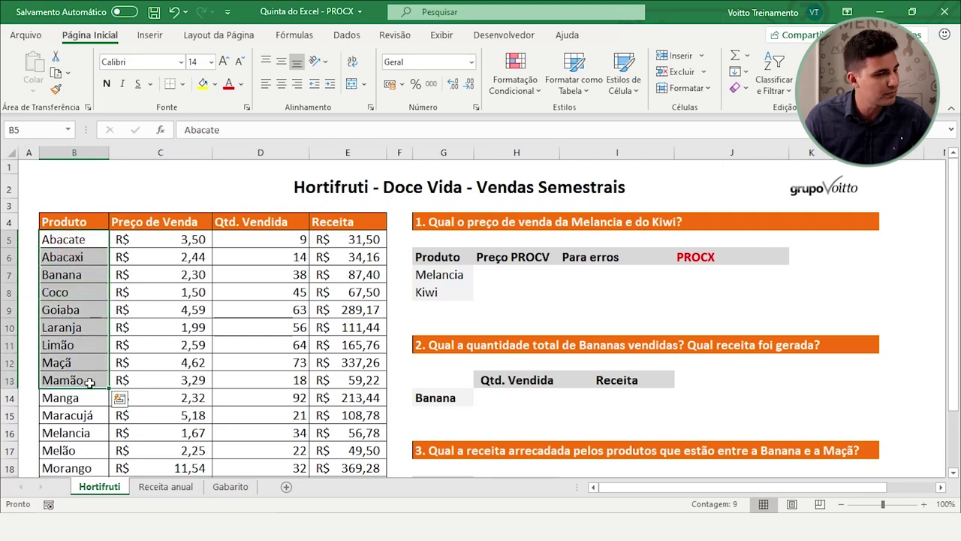
Step: Review Abacate's sale price, quantity sold and revenue formula, plus Banana's quantity
left_click(173, 244)
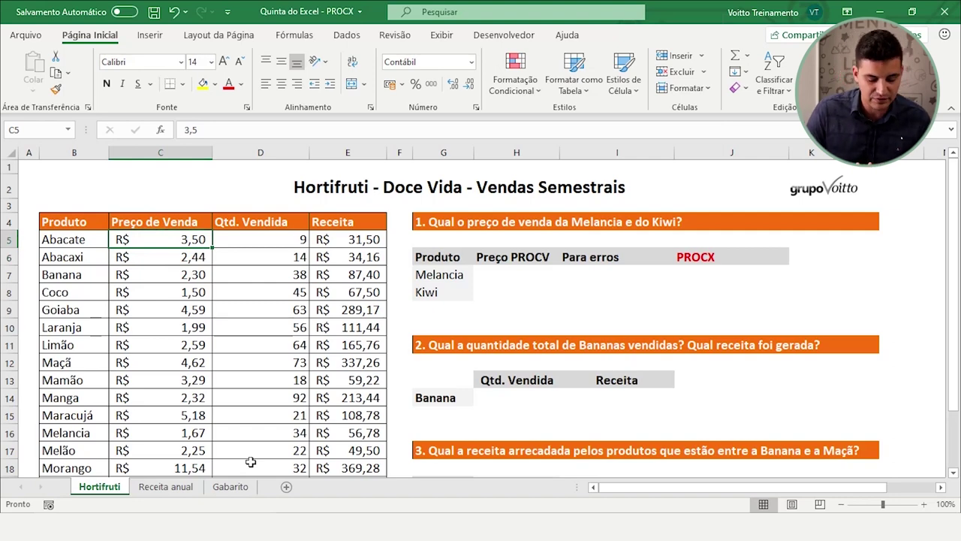
left_click(354, 239)
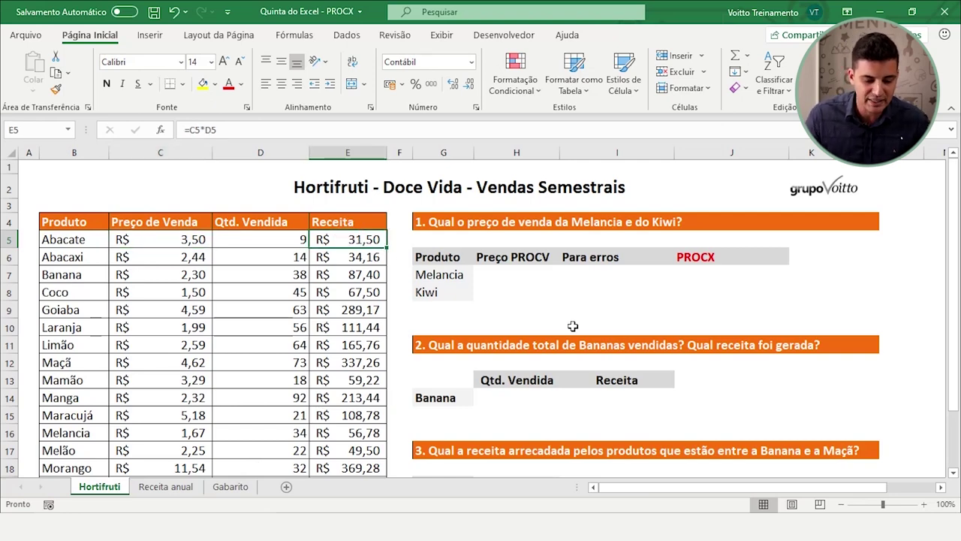
left_click(187, 240)
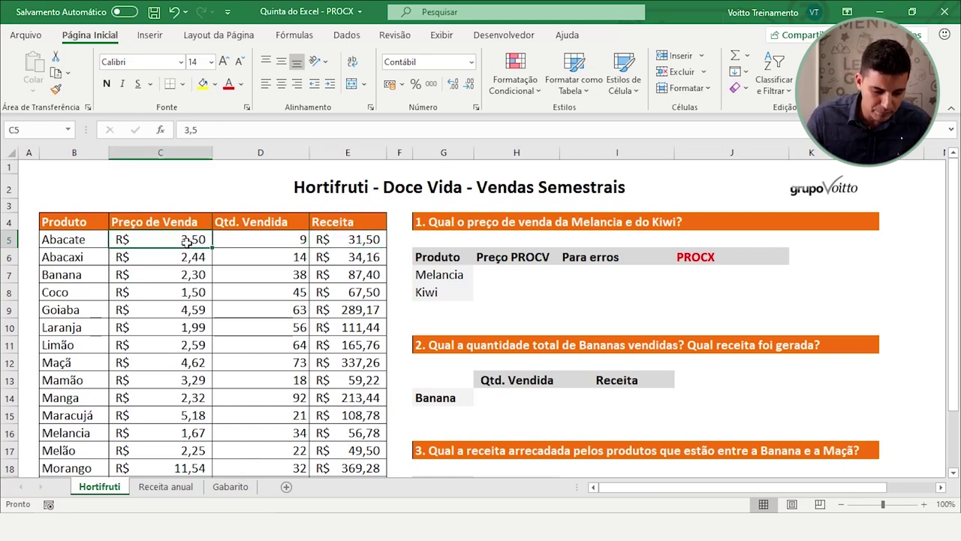
left_click(244, 239)
left_click(342, 237)
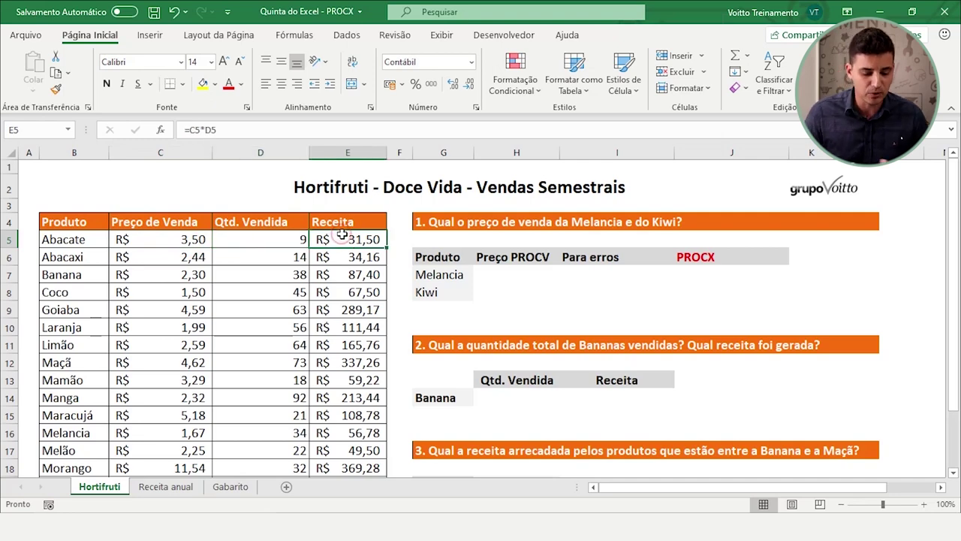
scroll(229, 265, "down", 4)
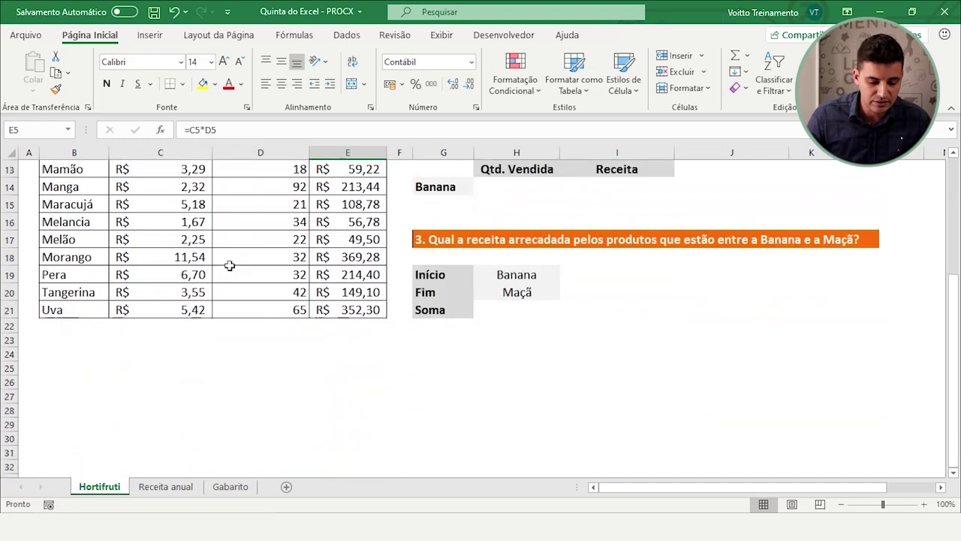
scroll(229, 268, "up", 4)
left_click(218, 271)
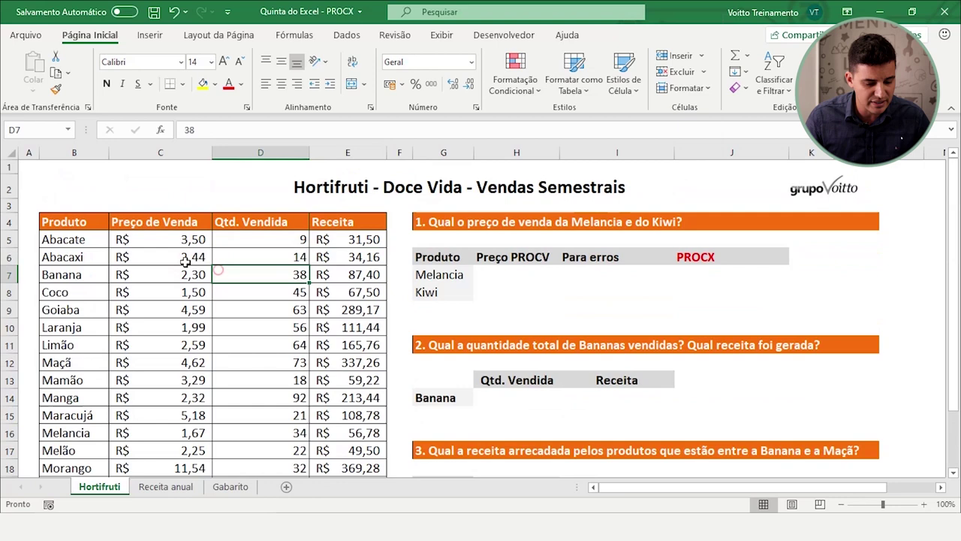
left_click(87, 243)
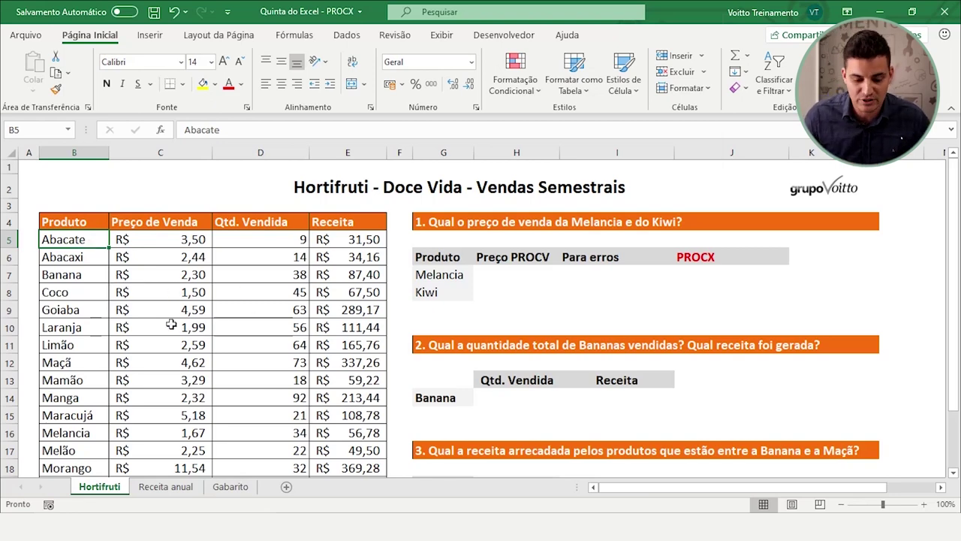
Step: In H7, begin =PROCV(G7; using Melancia's name as the lookup value
left_click(491, 274)
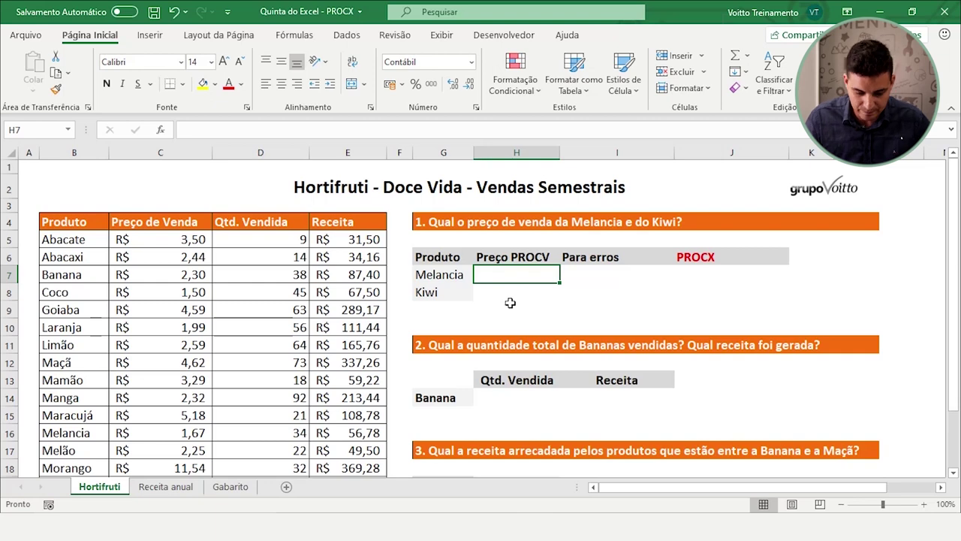
left_click(517, 297)
left_click(502, 273)
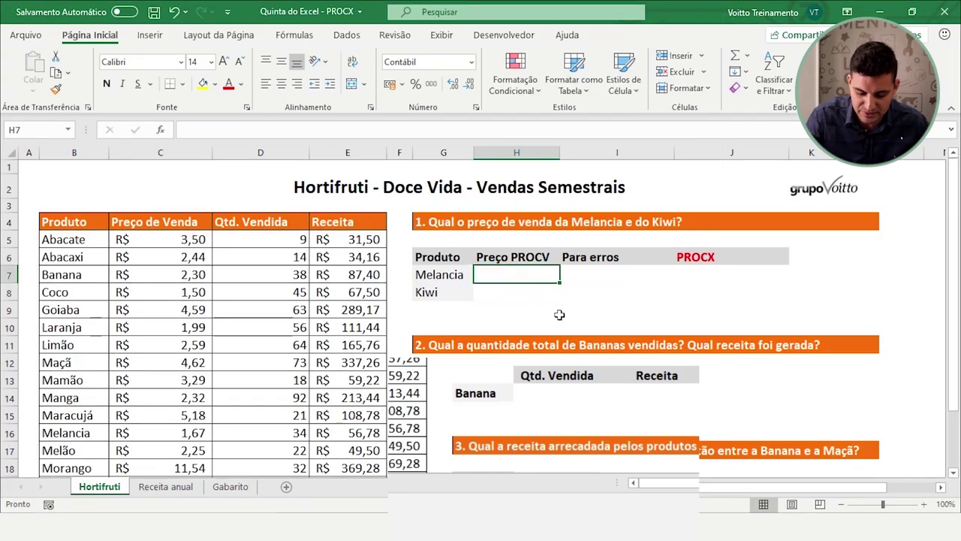
type("=")
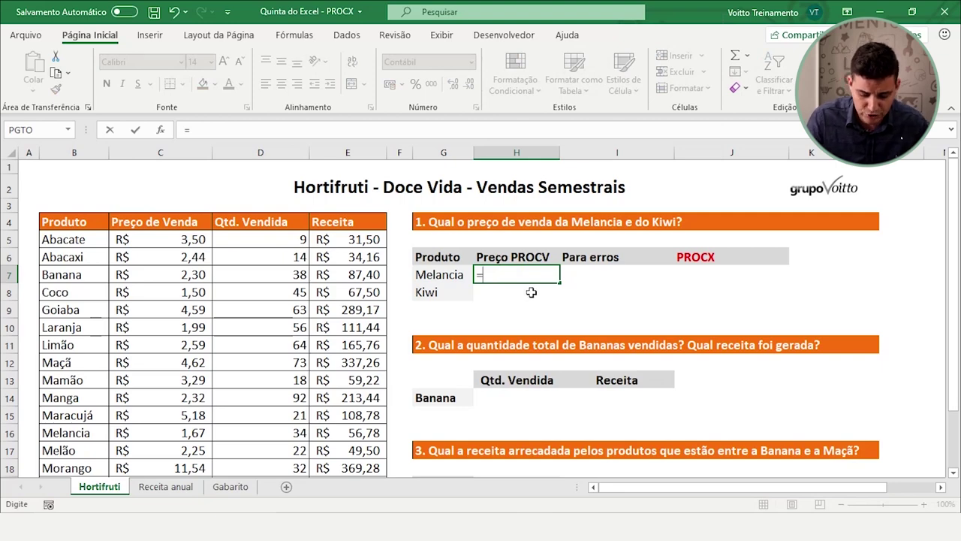
type("proc")
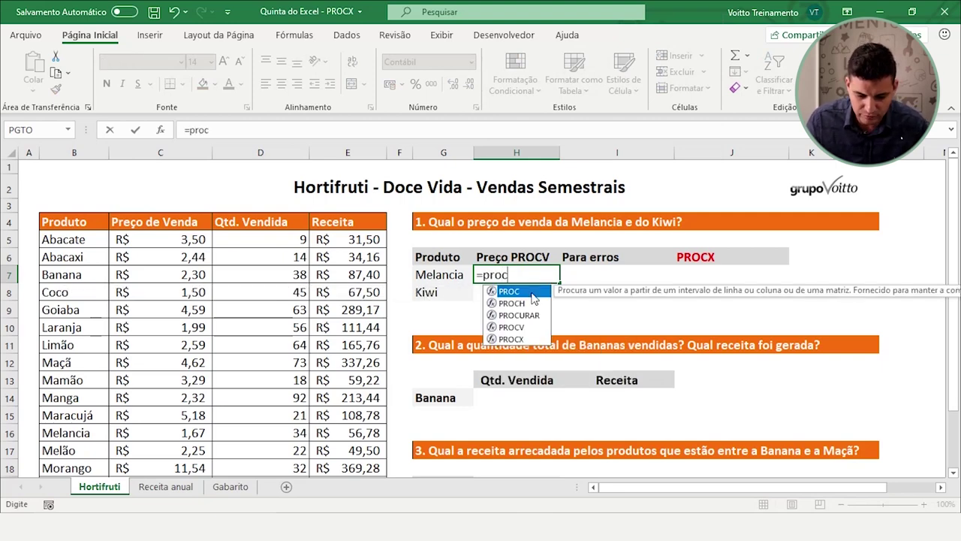
left_click(523, 330)
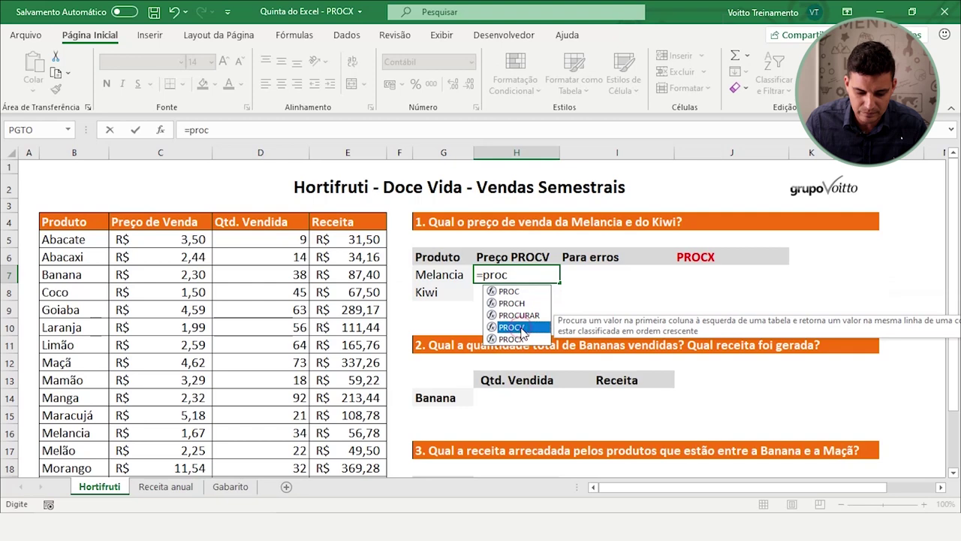
double_click(523, 328)
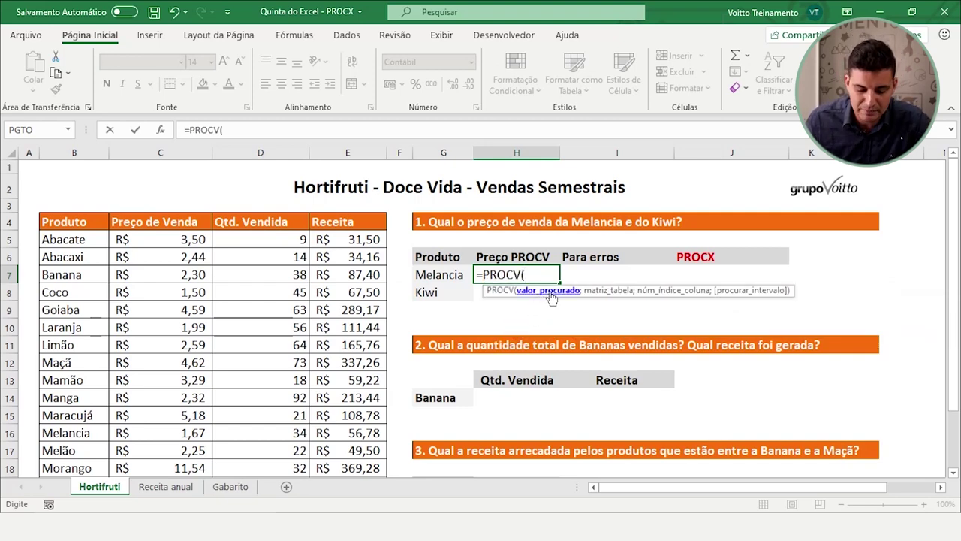
left_click(448, 275)
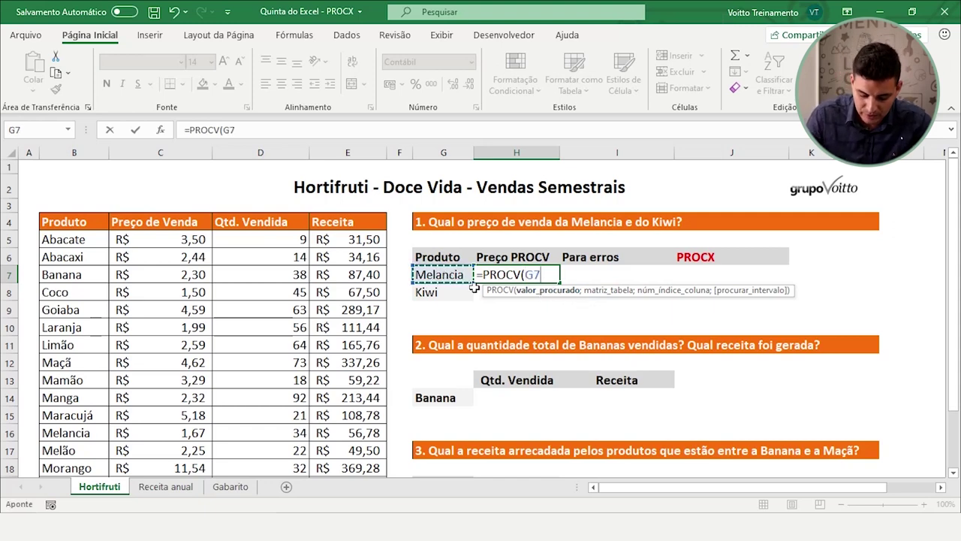
type(";")
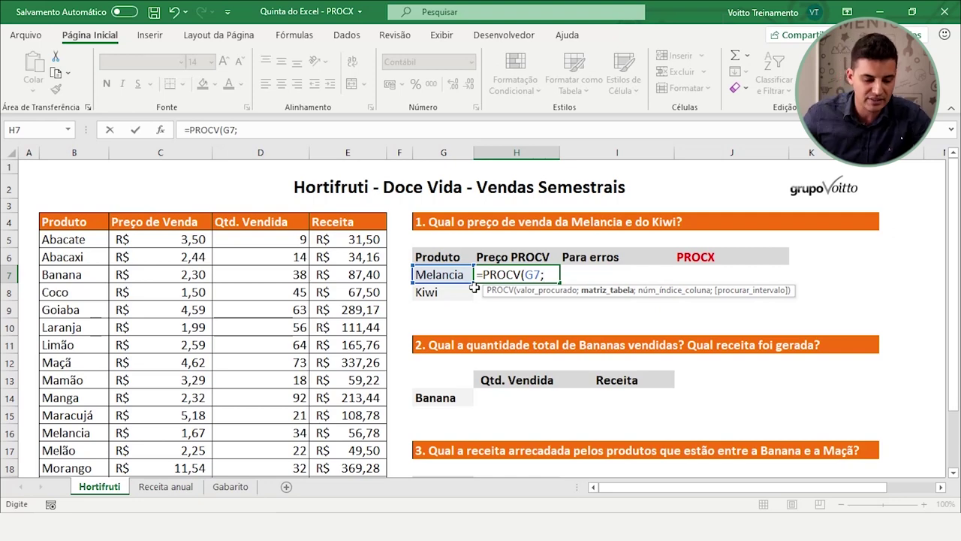
Step: Finish =PROCV(G7;B5:E21;2) so Melancia shows R$ 1,67, then highlight row 16 to verify
mouse_move(63, 240)
left_mouse_down()
mouse_move(215, 331)
mouse_move(313, 482)
mouse_move(323, 448)
left_mouse_up()
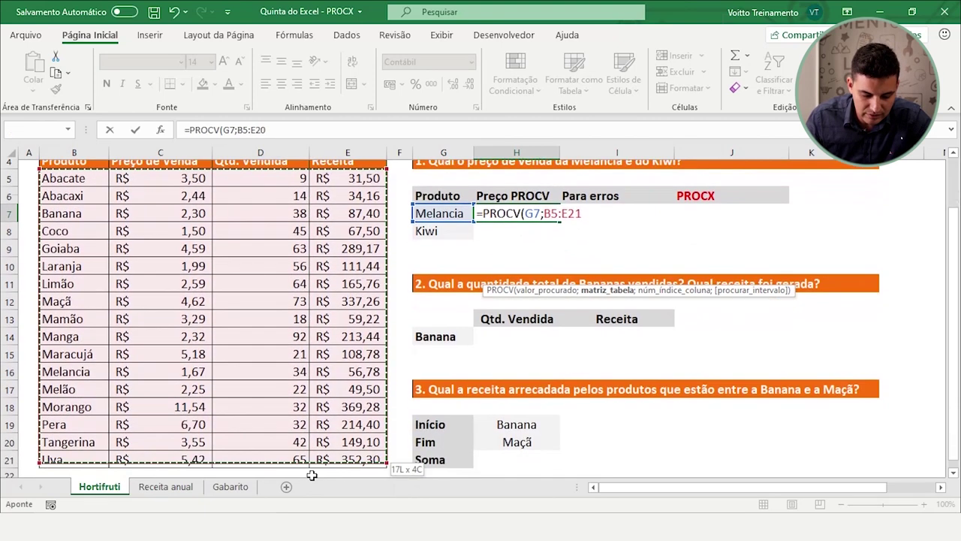
scroll(322, 448, "up", 2)
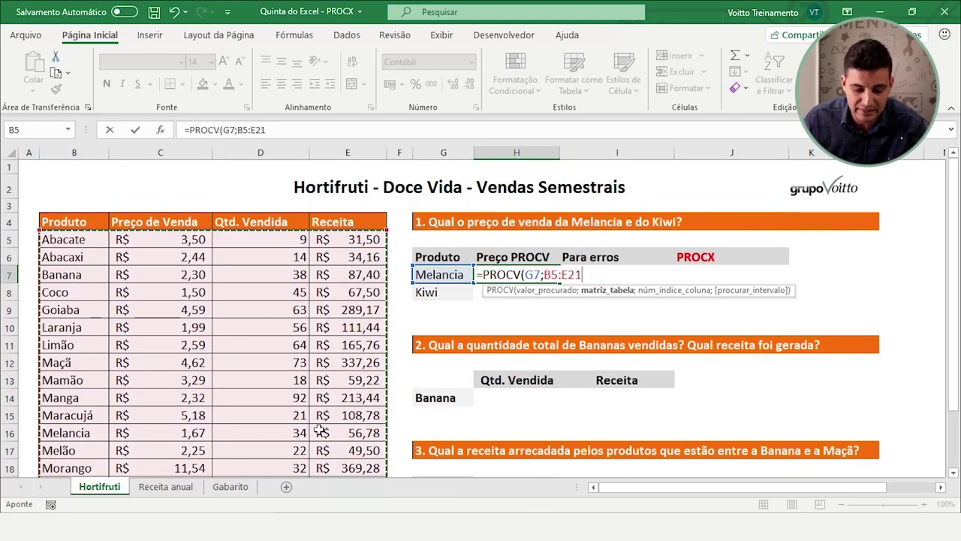
type(";")
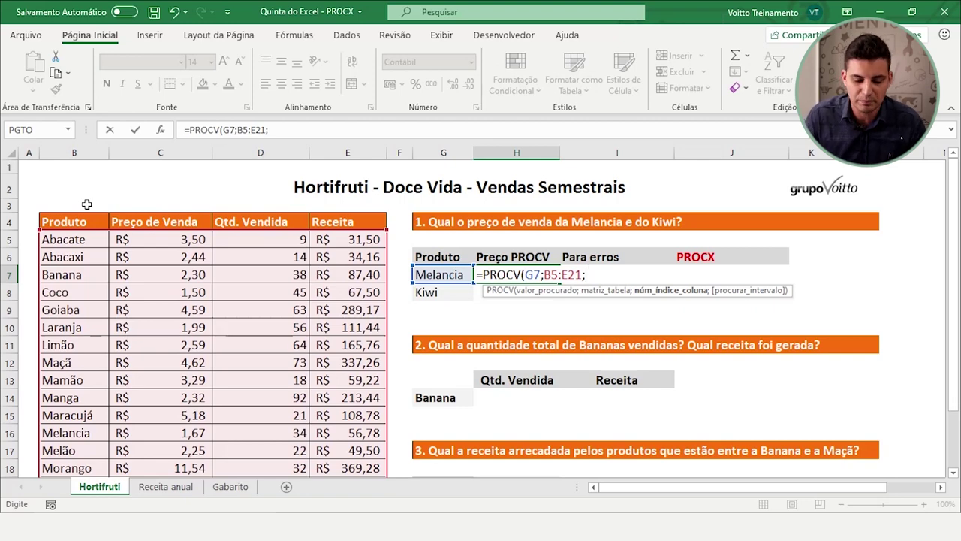
type("2")
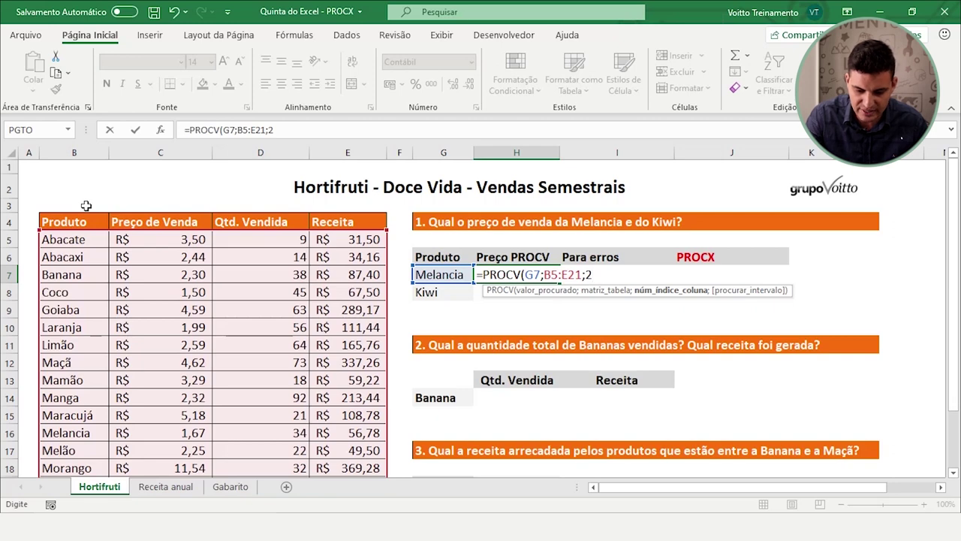
type(")")
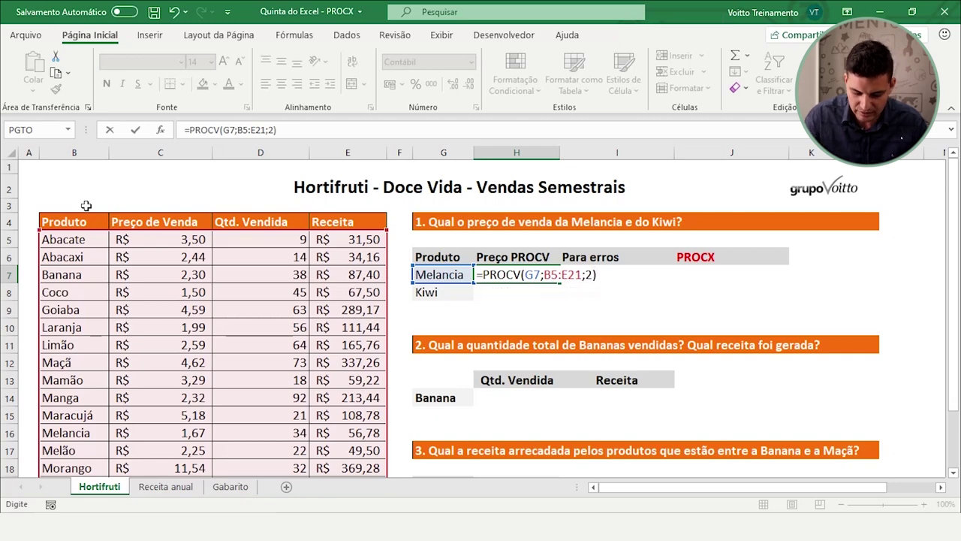
key("Return")
key("Up")
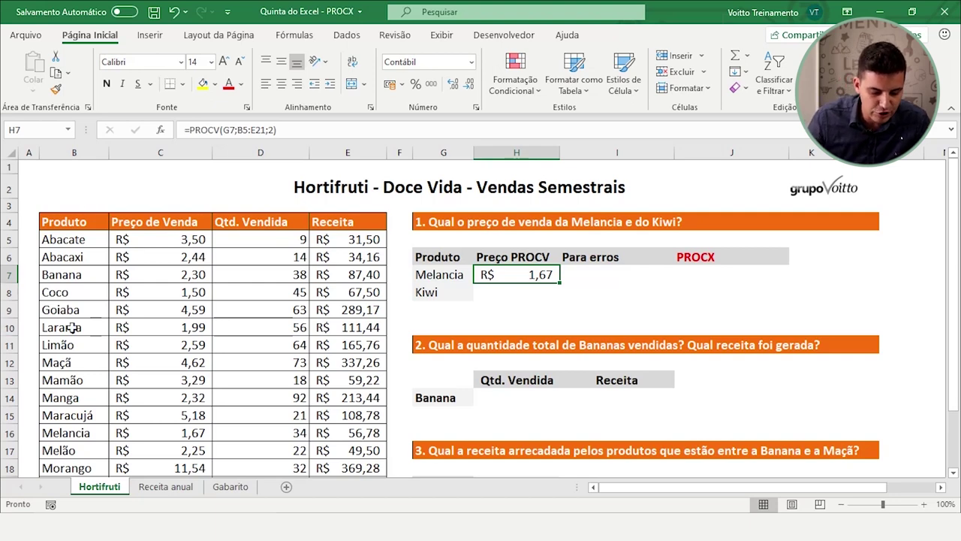
left_click(6, 433)
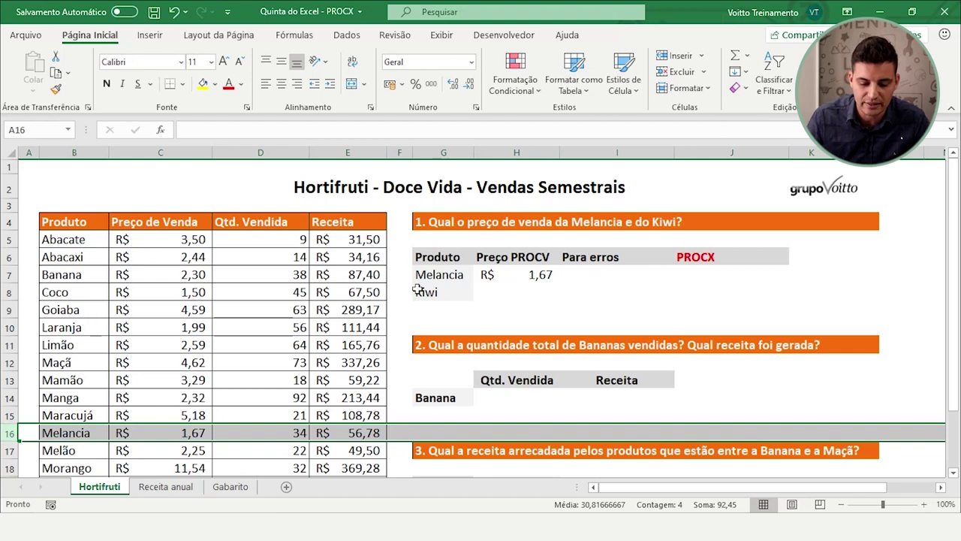
Step: Enter =PROCV(G8;B5:E21;2;0) in H8 for Kiwi, which returns #N/D
left_click(517, 290)
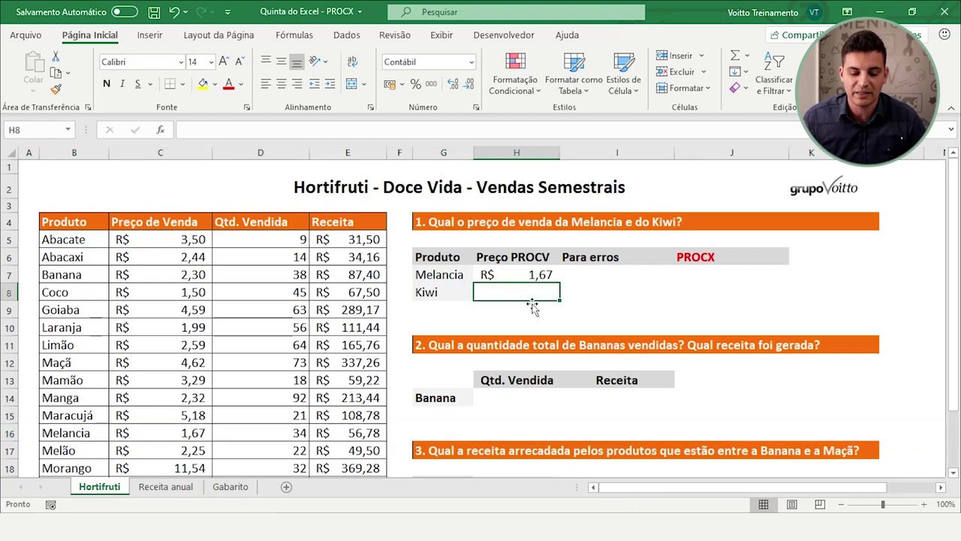
type("=")
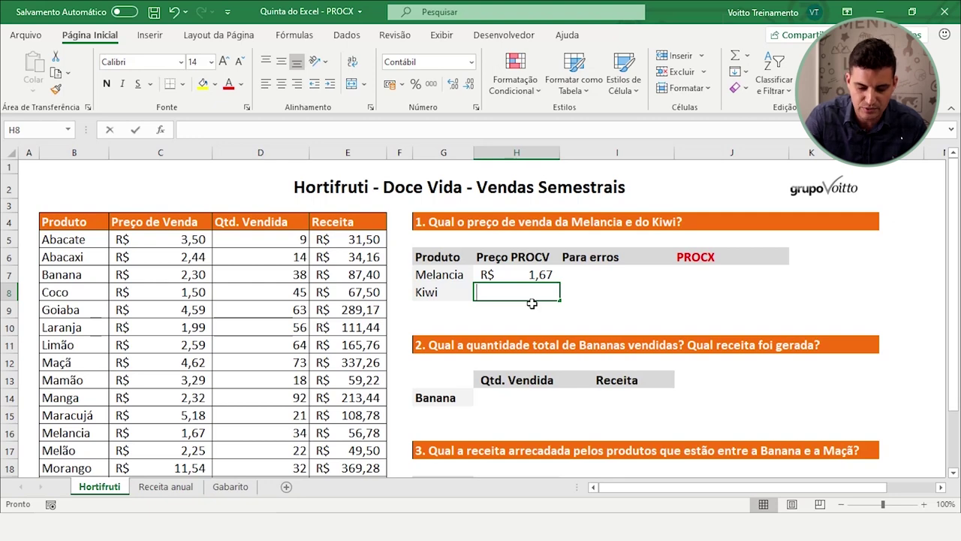
type("pro")
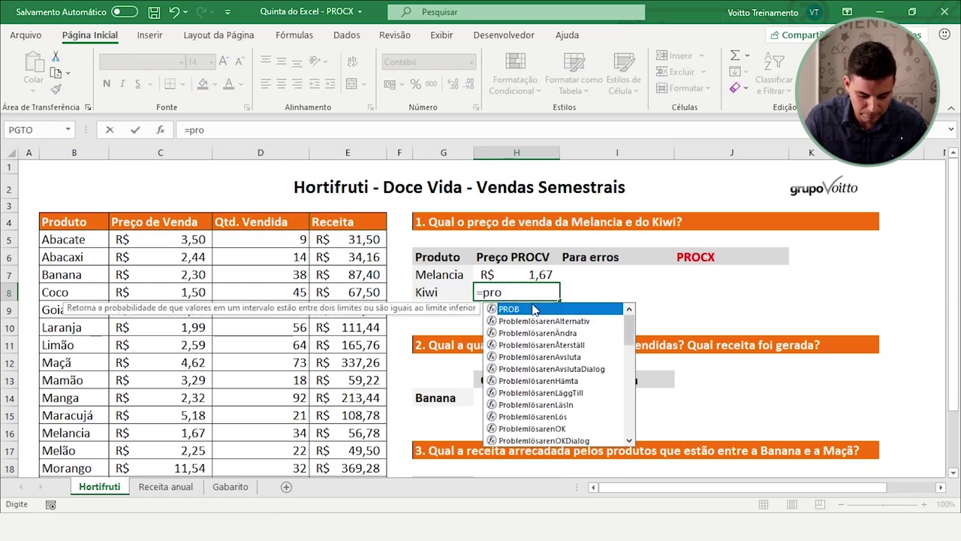
type("cv")
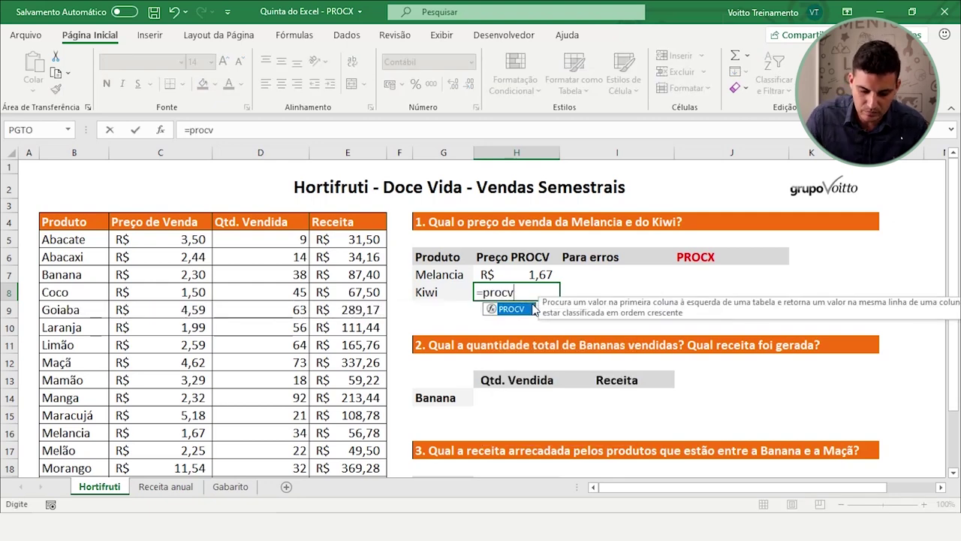
double_click(516, 309)
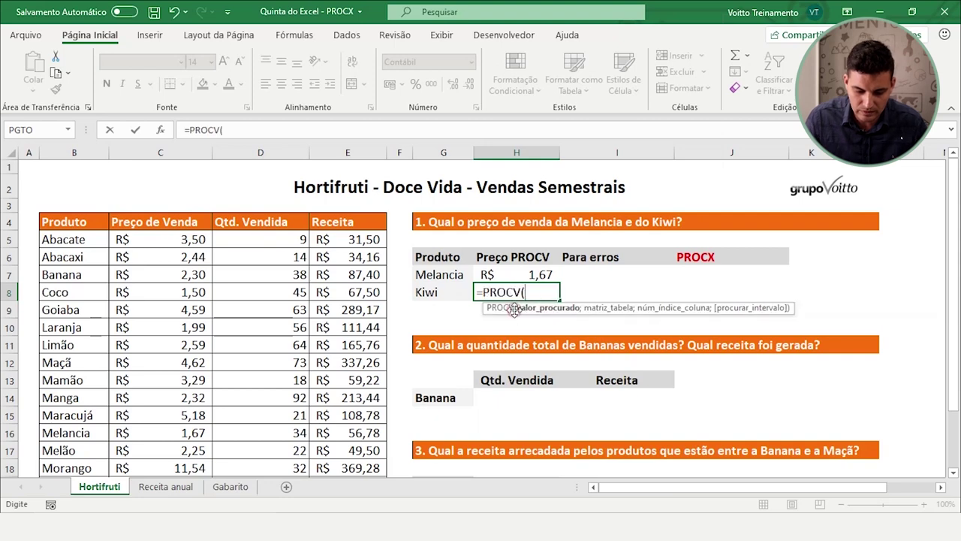
left_click(450, 296)
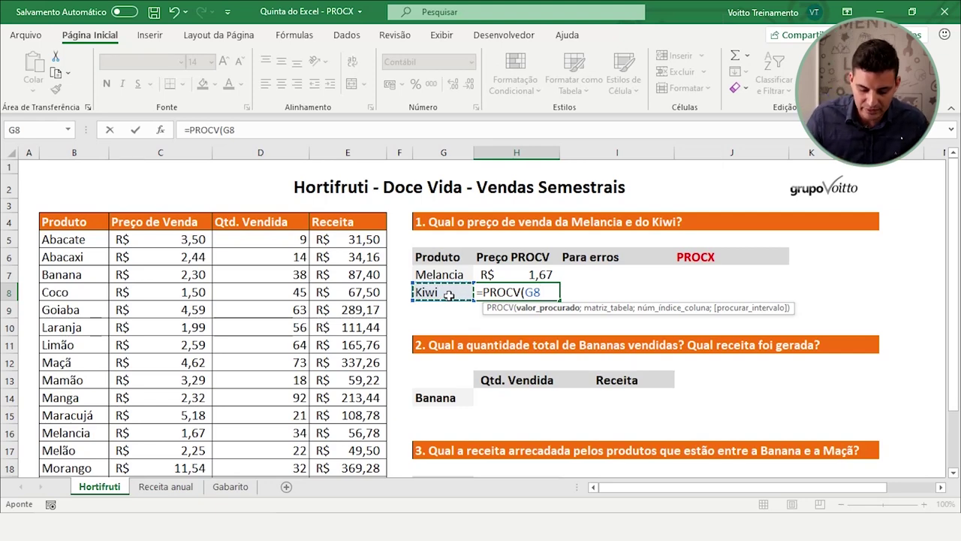
type(";")
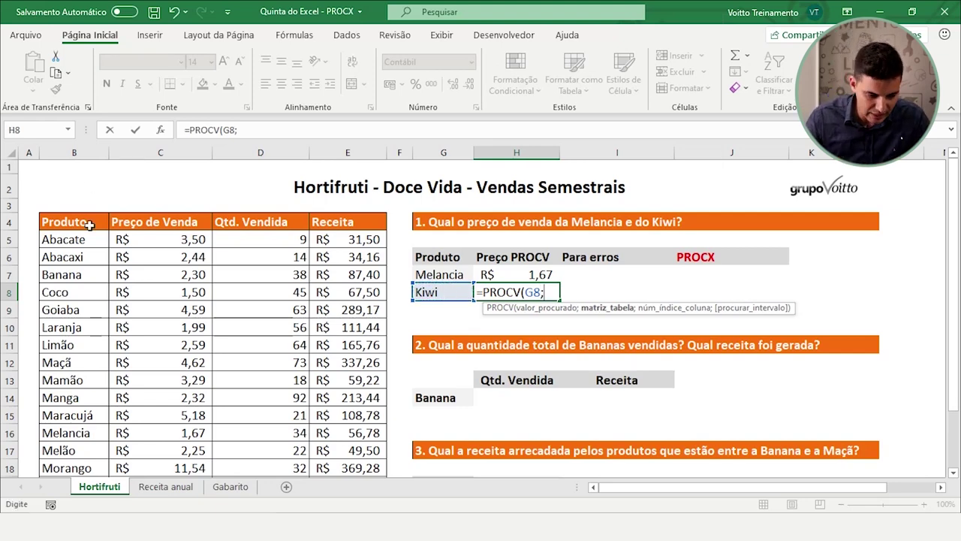
left_click(86, 240)
mouse_move(86, 240)
left_mouse_down()
mouse_move(307, 473)
mouse_move(320, 445)
left_mouse_up()
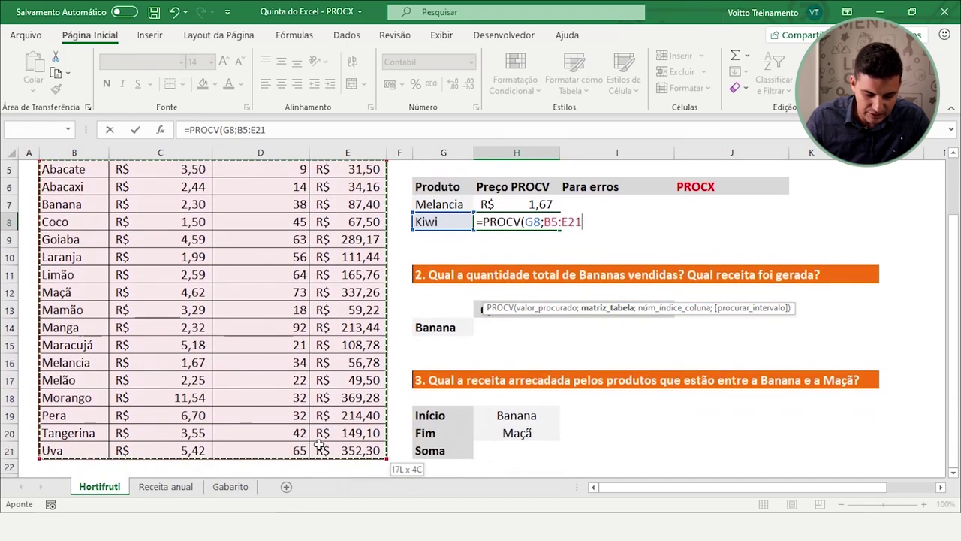
type(";")
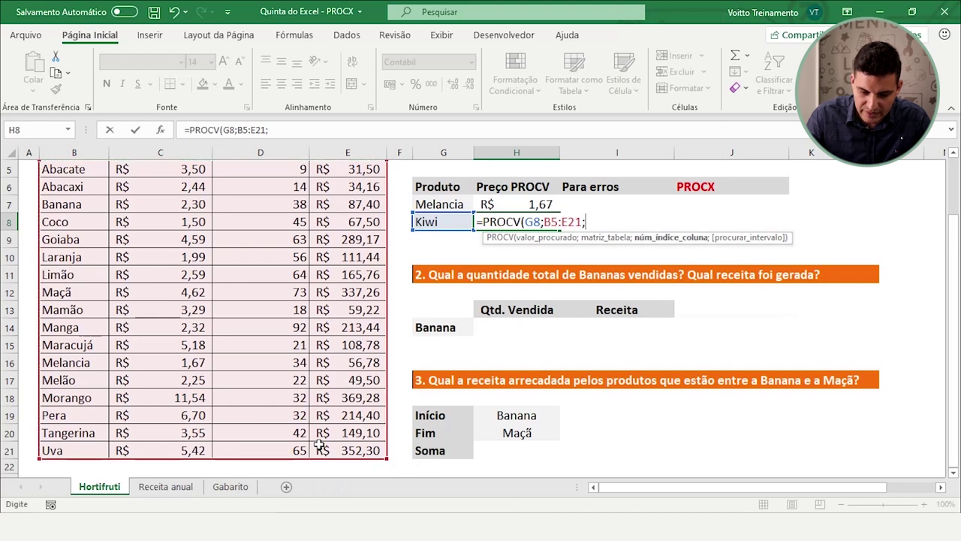
scroll(356, 403, "up", 2)
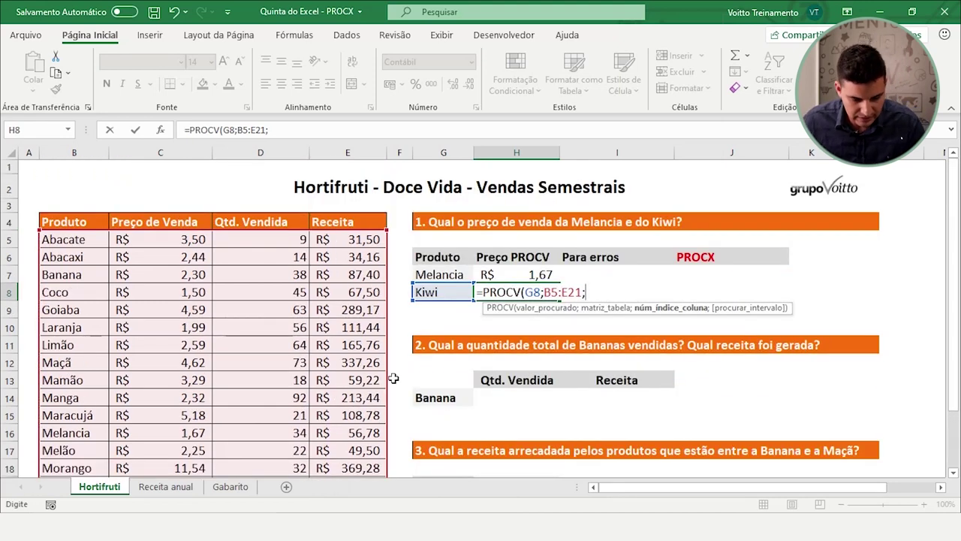
type("2")
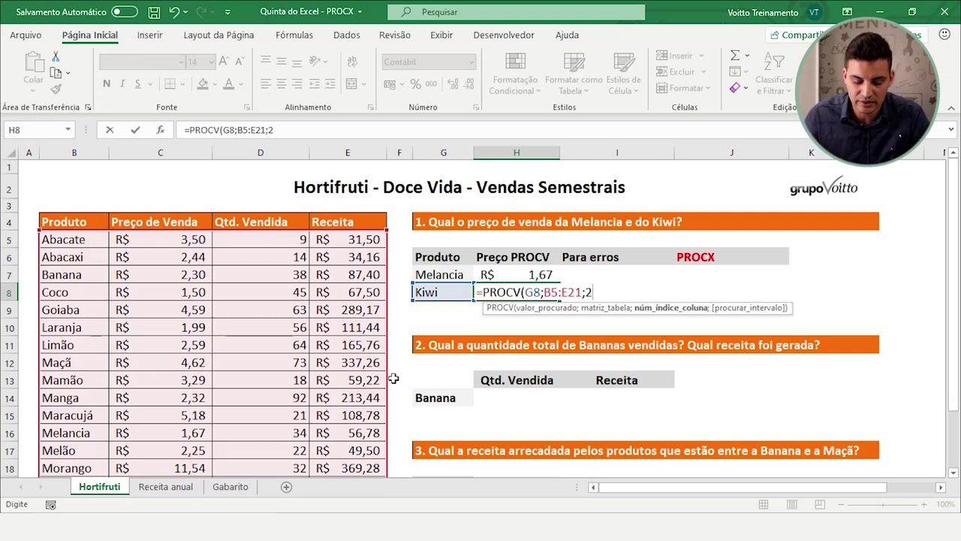
type(";")
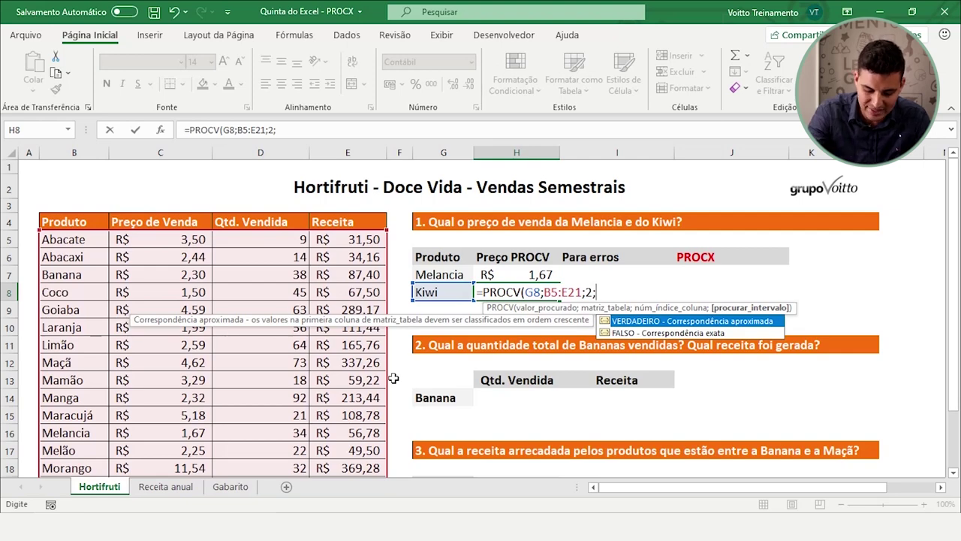
type("0")
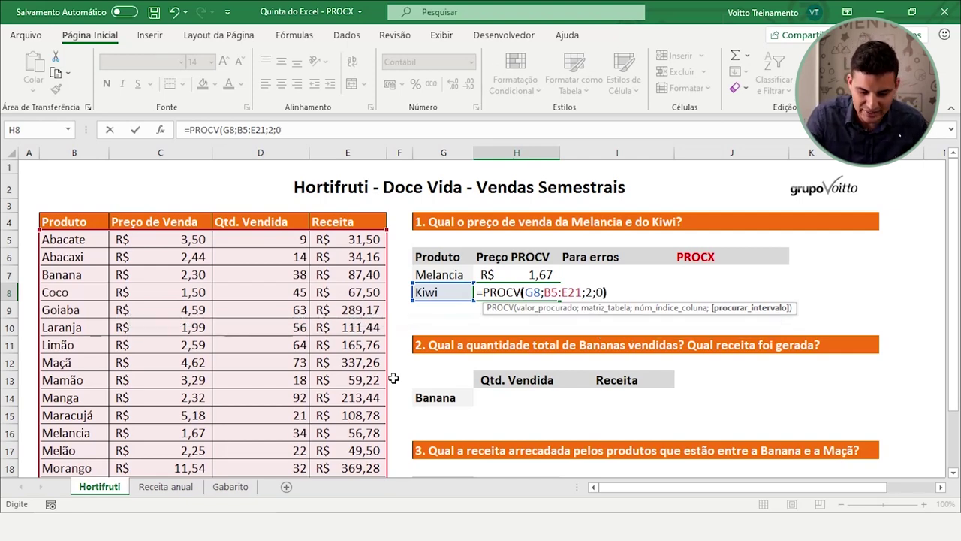
type(")")
key("Return")
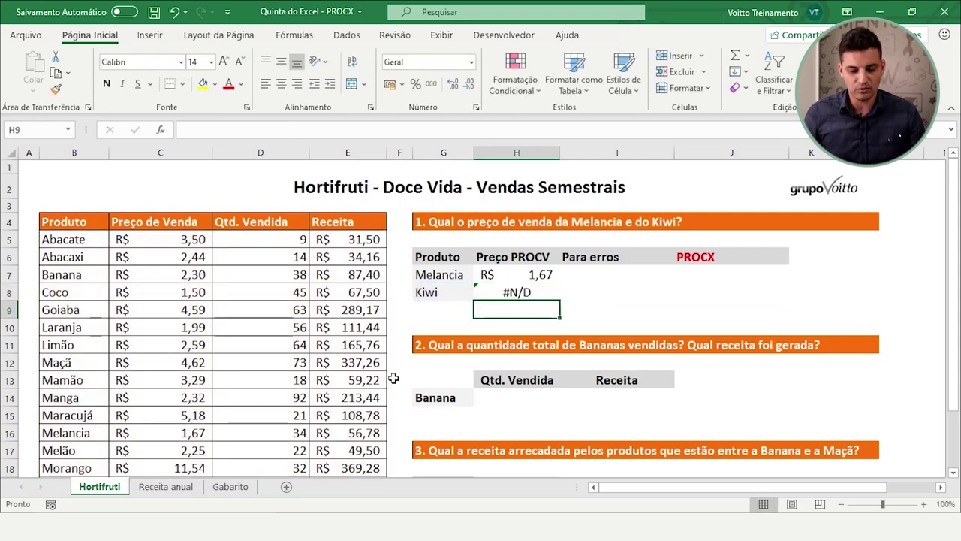
key("Up")
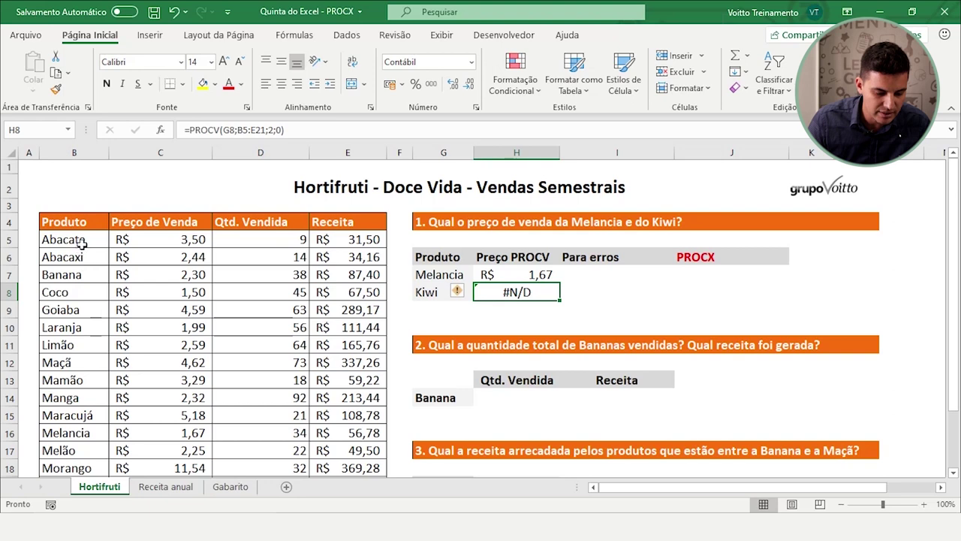
mouse_move(83, 242)
left_mouse_down()
mouse_move(78, 460)
mouse_move(78, 451)
left_mouse_up()
scroll(461, 285, "up", 2)
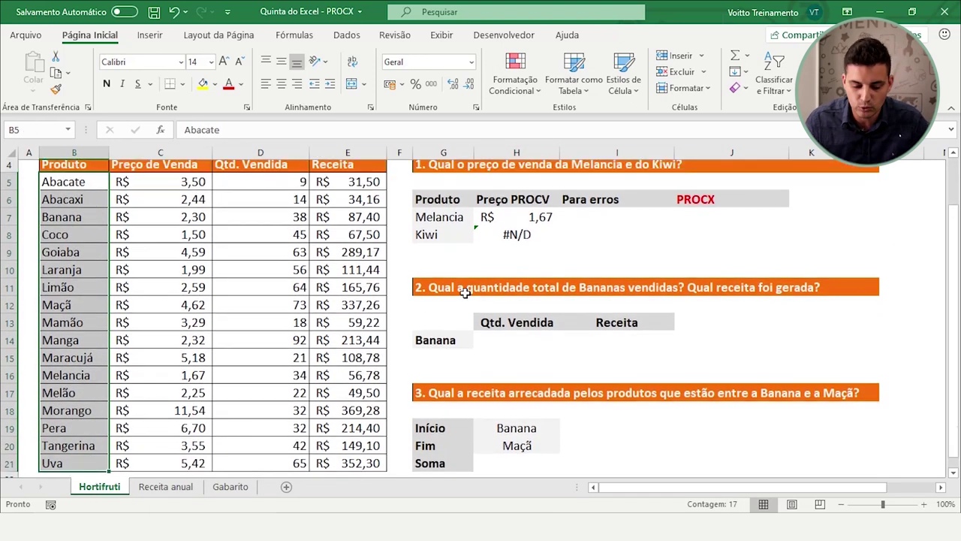
left_click(499, 295)
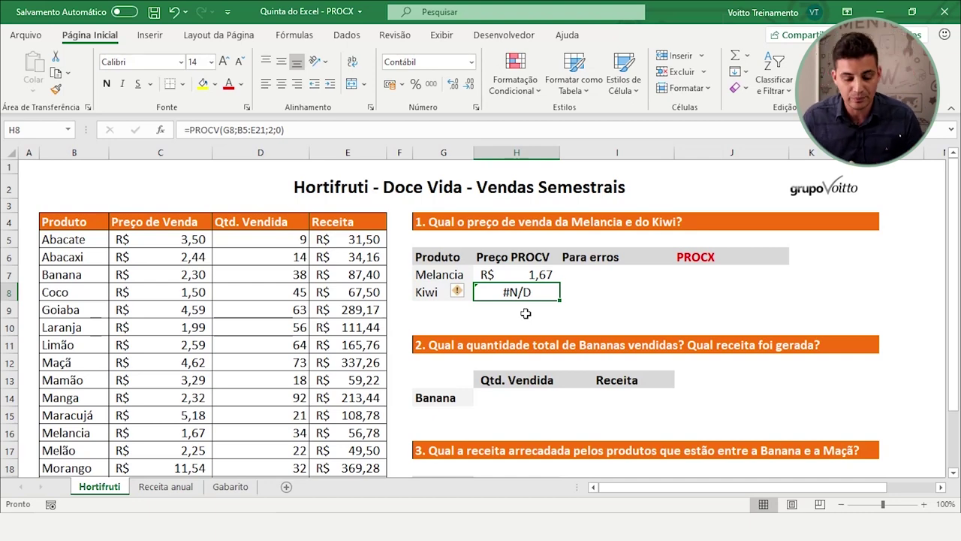
key("Right")
key("Left")
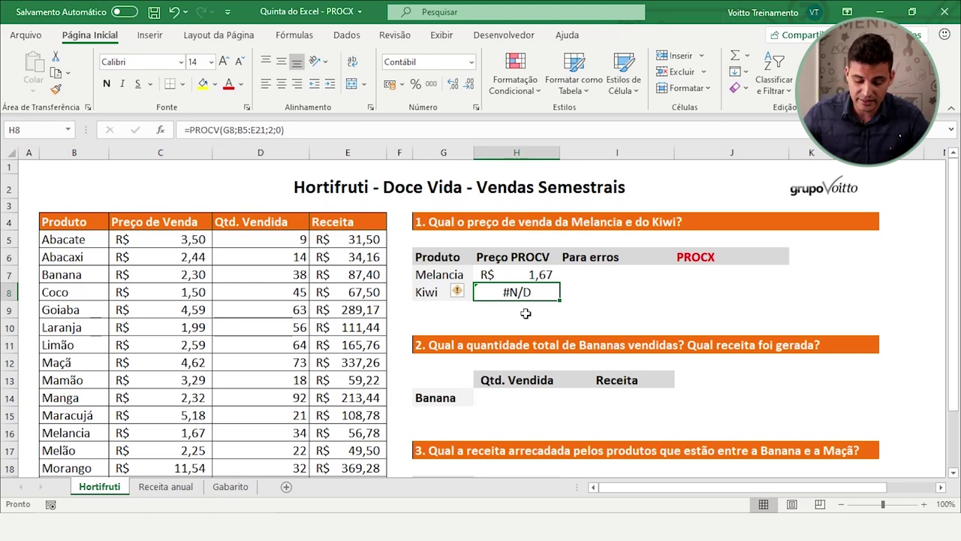
key("Right")
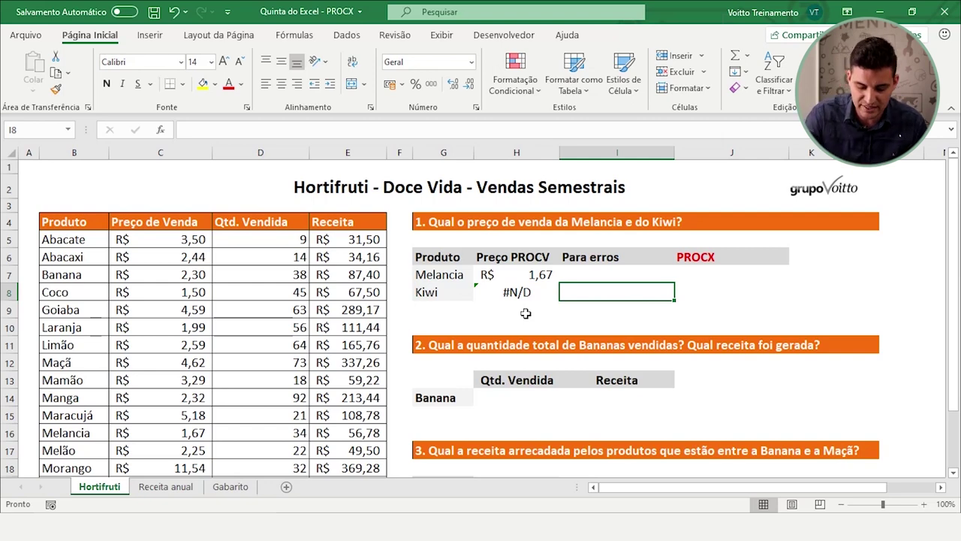
Step: Enter =SEERRO(H8;"Não consta") in I8 so Kiwi shows Não consta
type("=se")
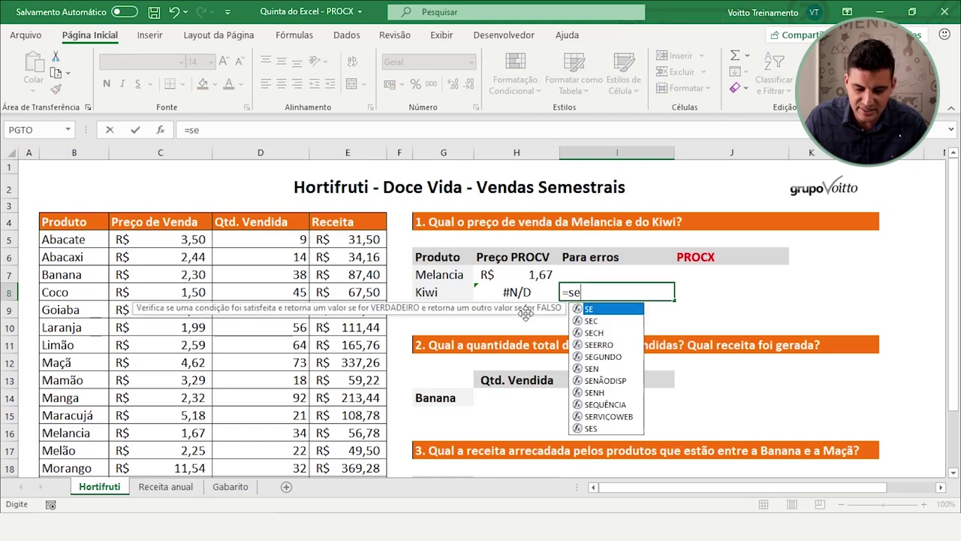
double_click(594, 343)
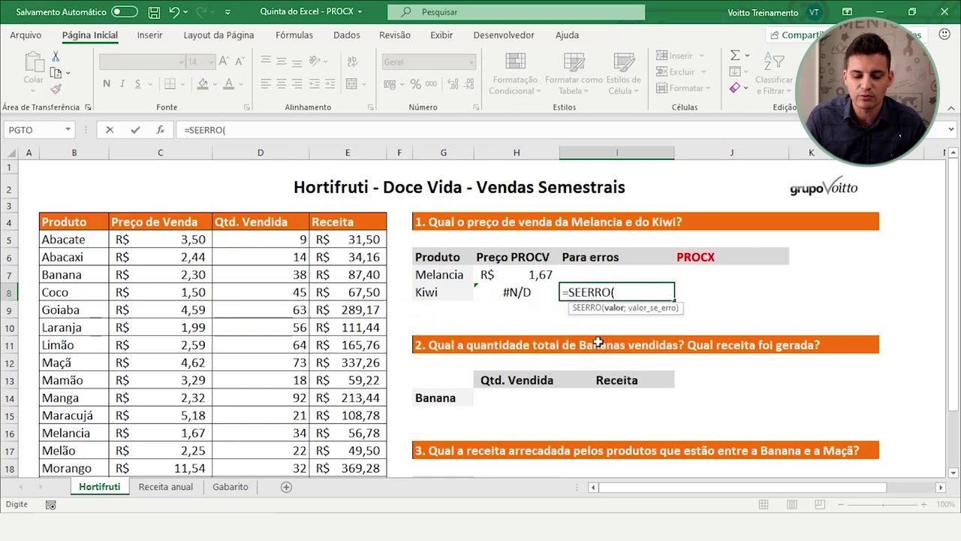
left_click(523, 291)
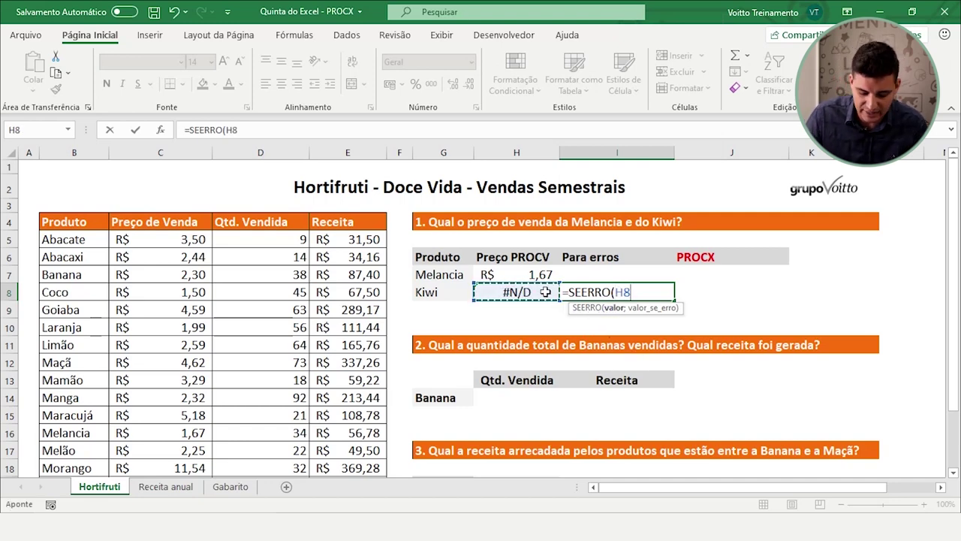
type(";")
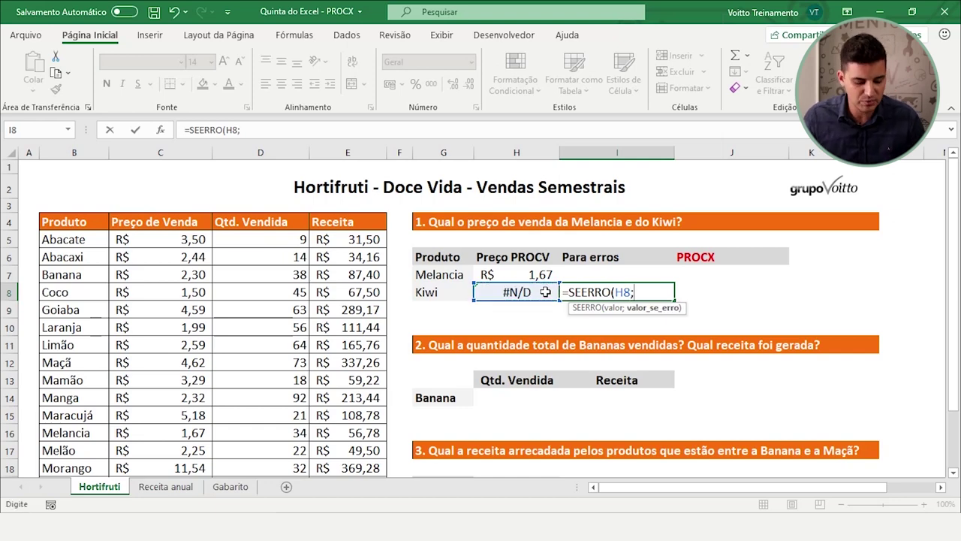
type("\"N")
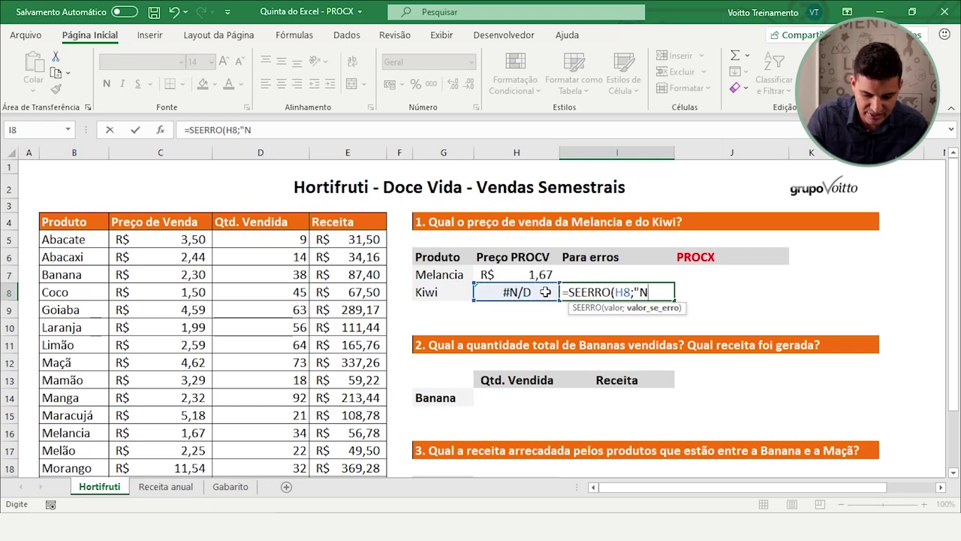
type("ão co")
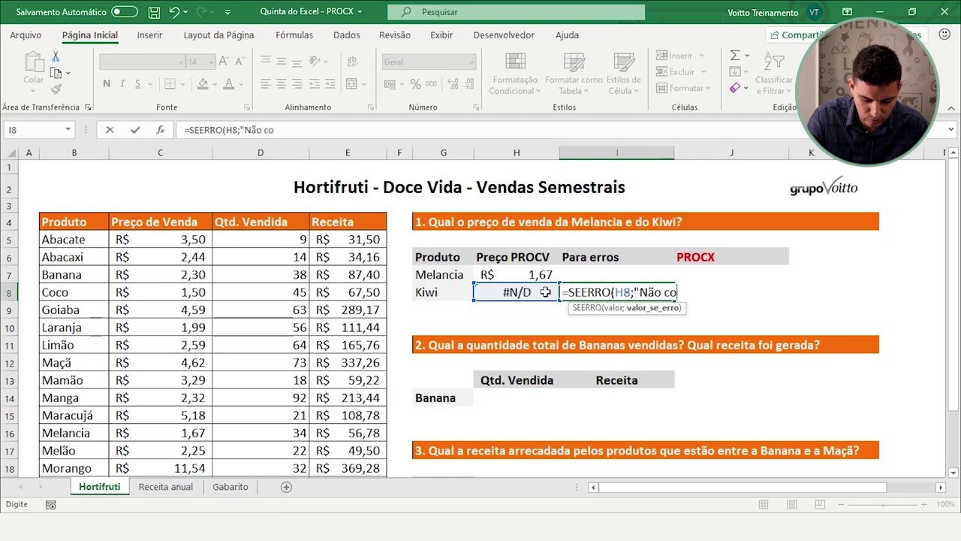
type("nsta")
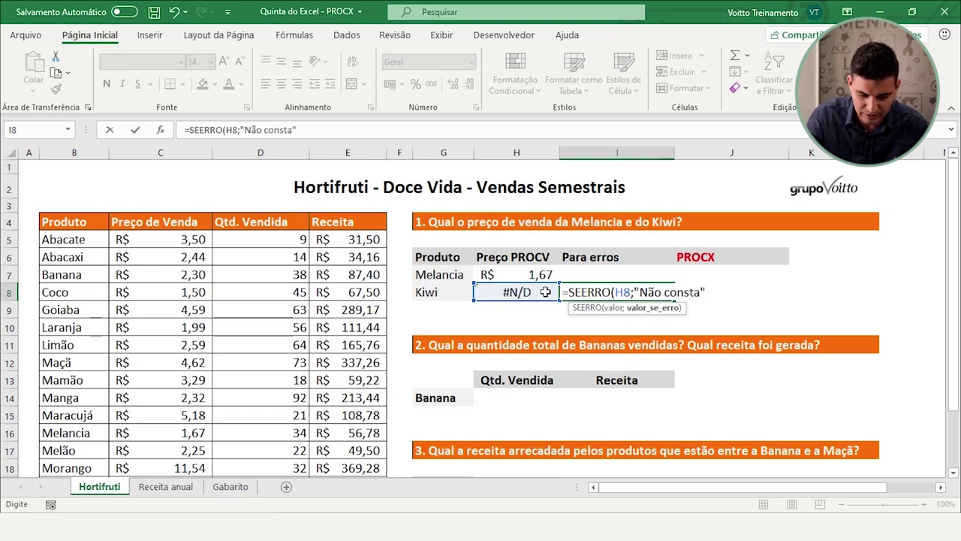
type(")")
key("Return")
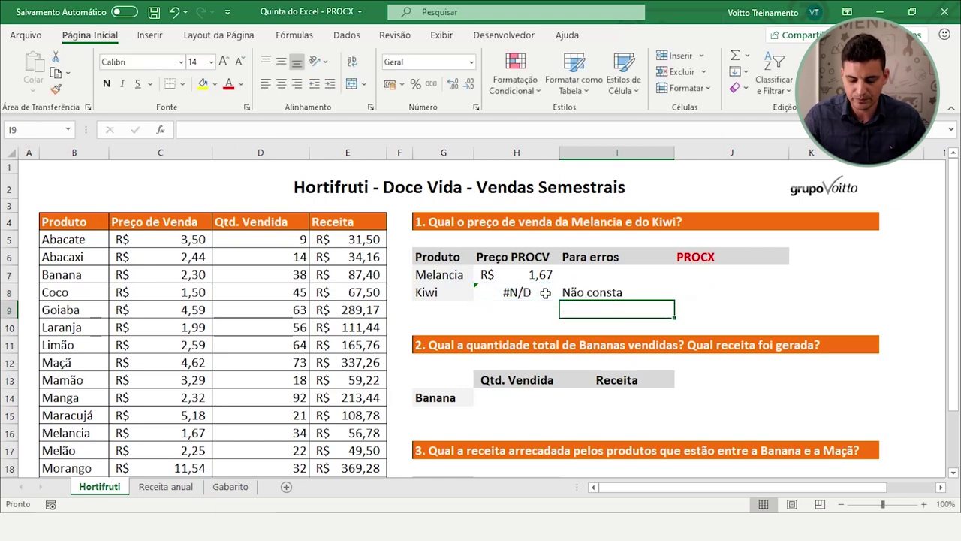
Step: Review Kiwi's PROCV and SEERRO formulas, then go to Melancia's PROCX cell J7
key("Up")
left_click(545, 293)
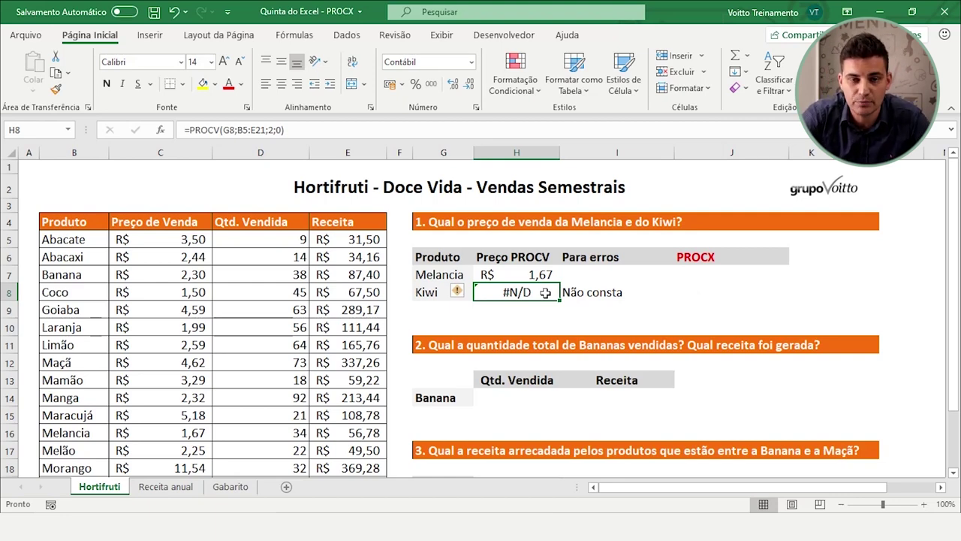
key("Right")
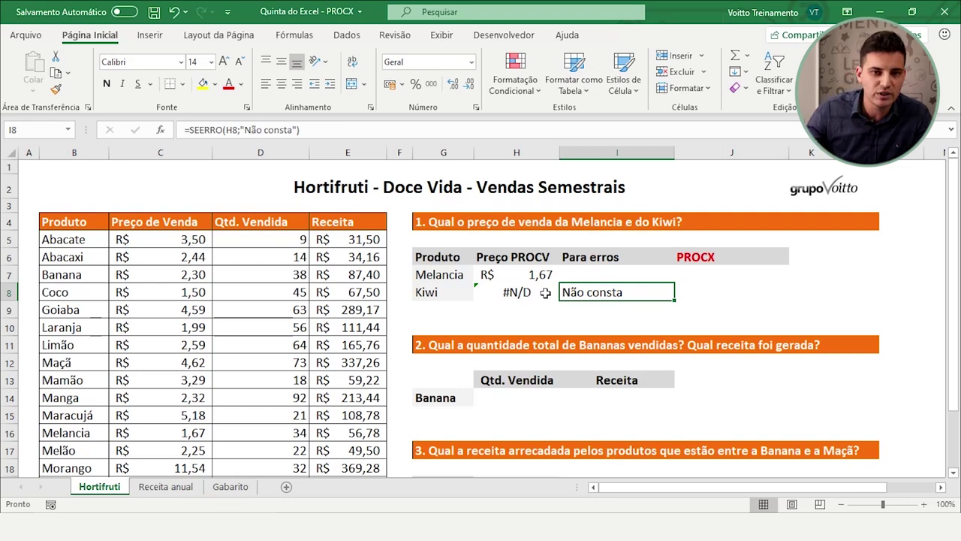
key("Right")
key("Up")
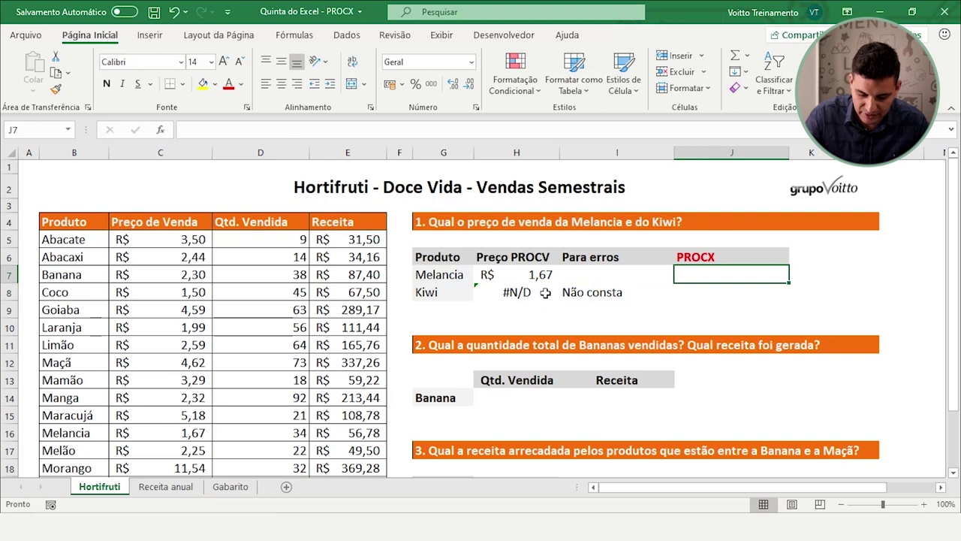
Step: Enter =PROCX(G7;B5:B21;C5:C21) in J7 to return Melancia's selling price
type("=pro")
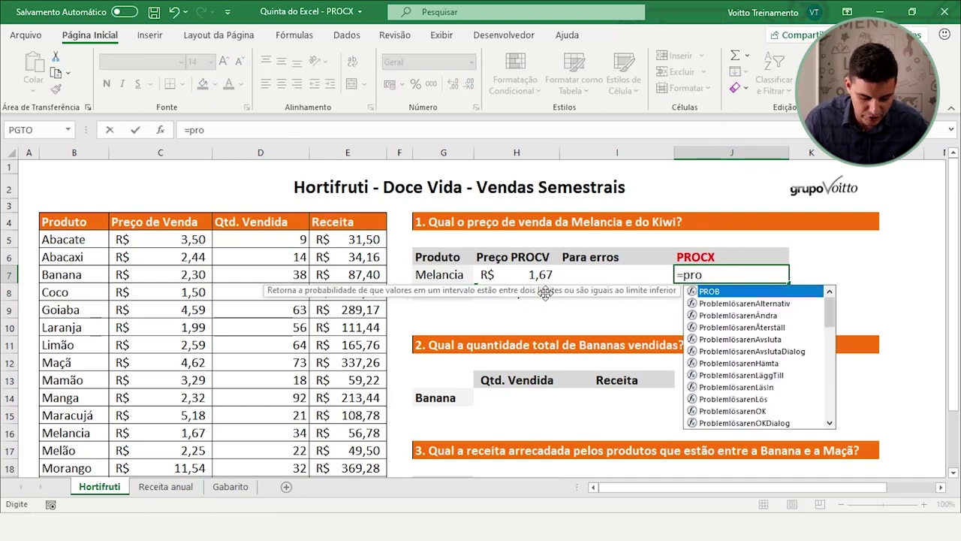
type("c")
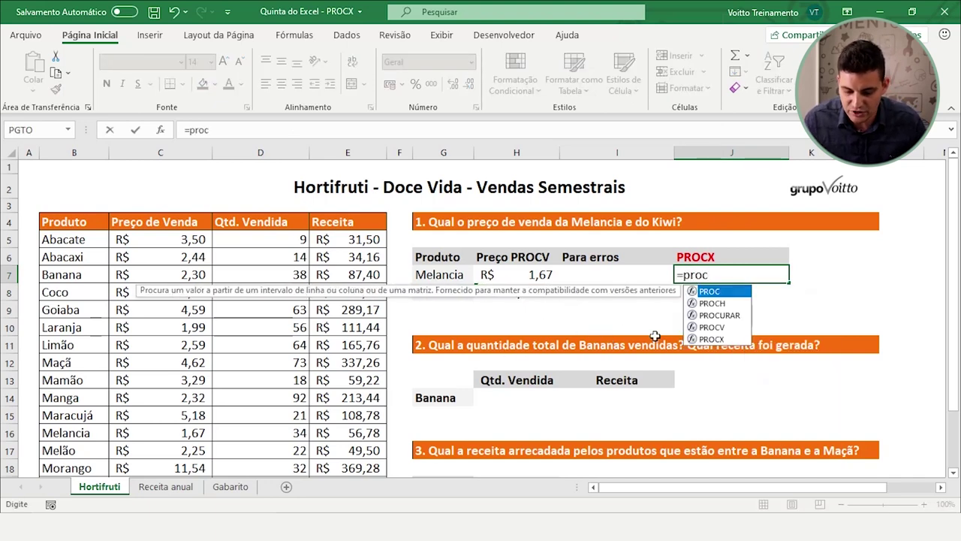
double_click(711, 339)
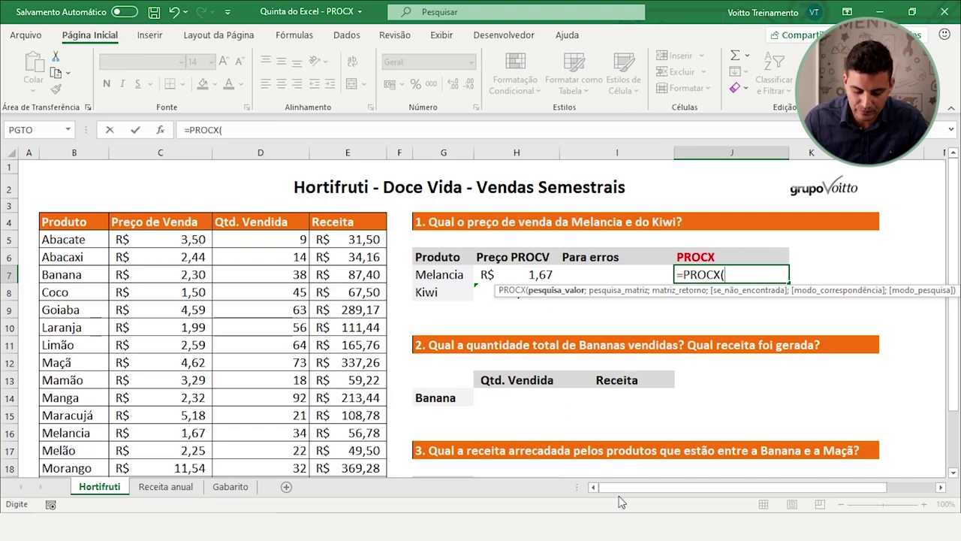
left_click(435, 275)
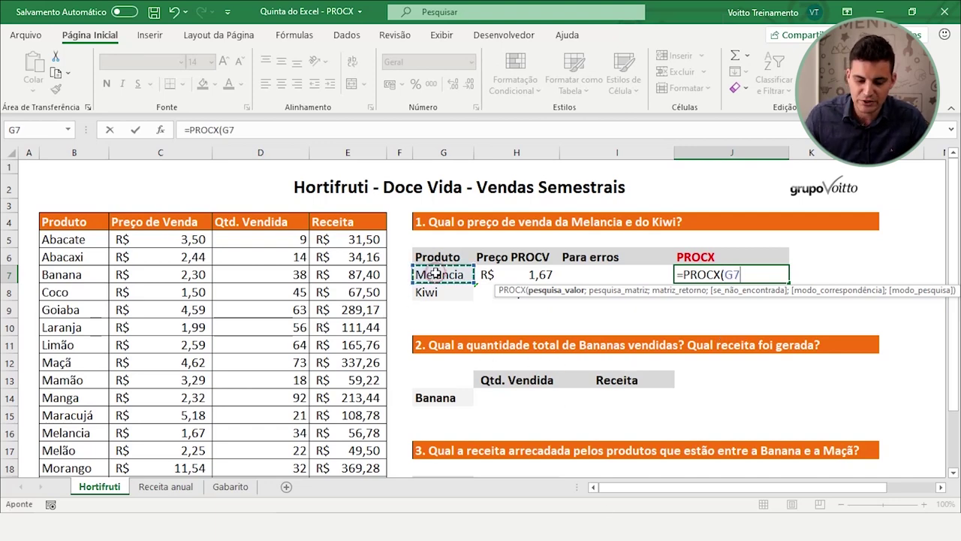
type(";")
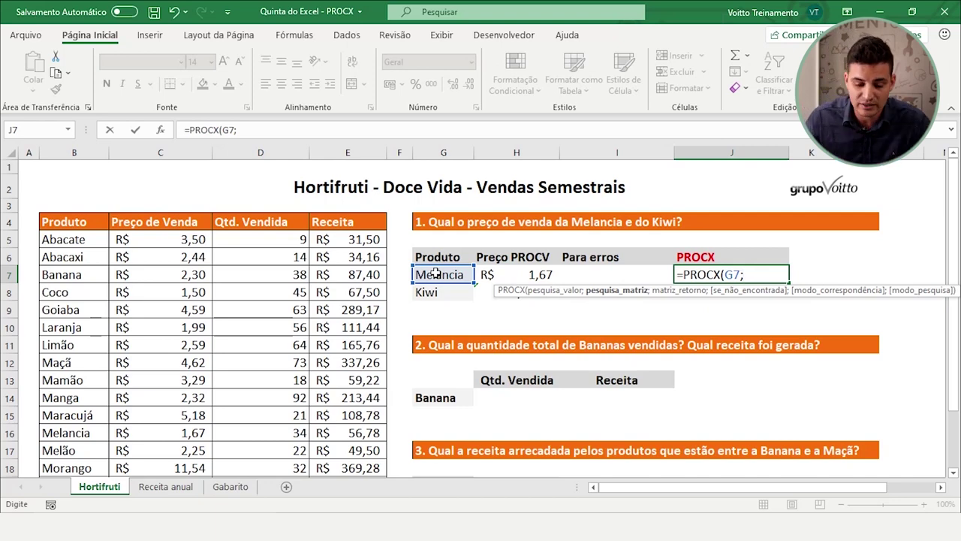
mouse_move(80, 239)
left_mouse_down()
mouse_move(75, 446)
mouse_move(63, 434)
left_mouse_up()
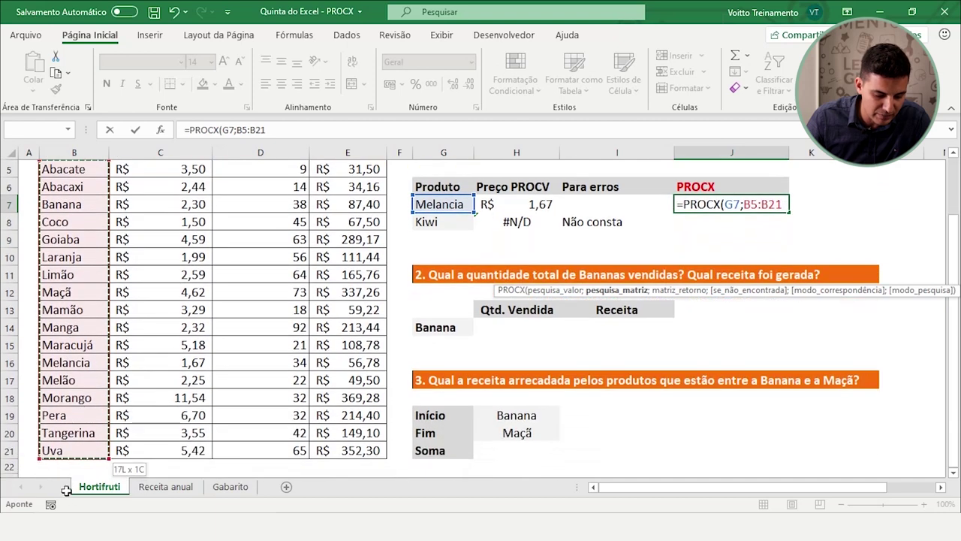
scroll(111, 415, "up", 2)
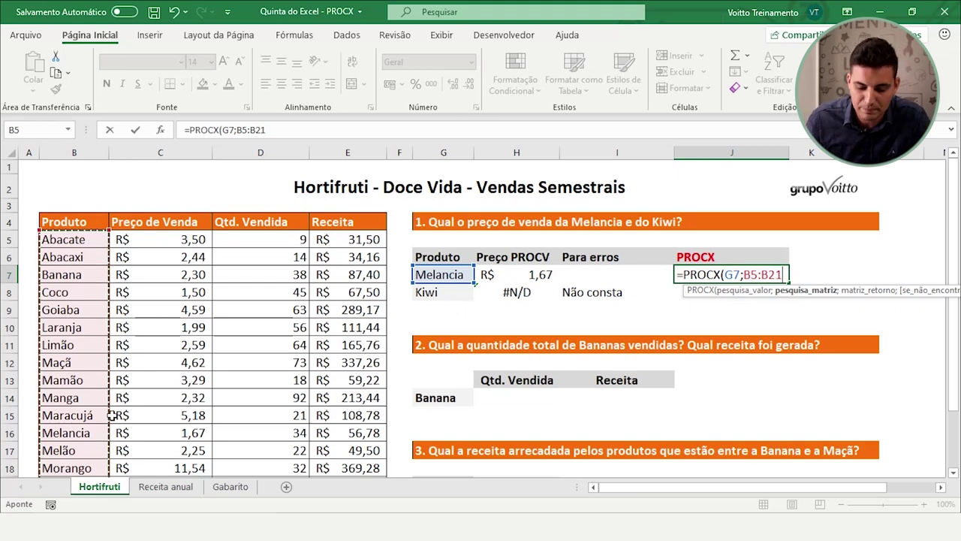
type(";")
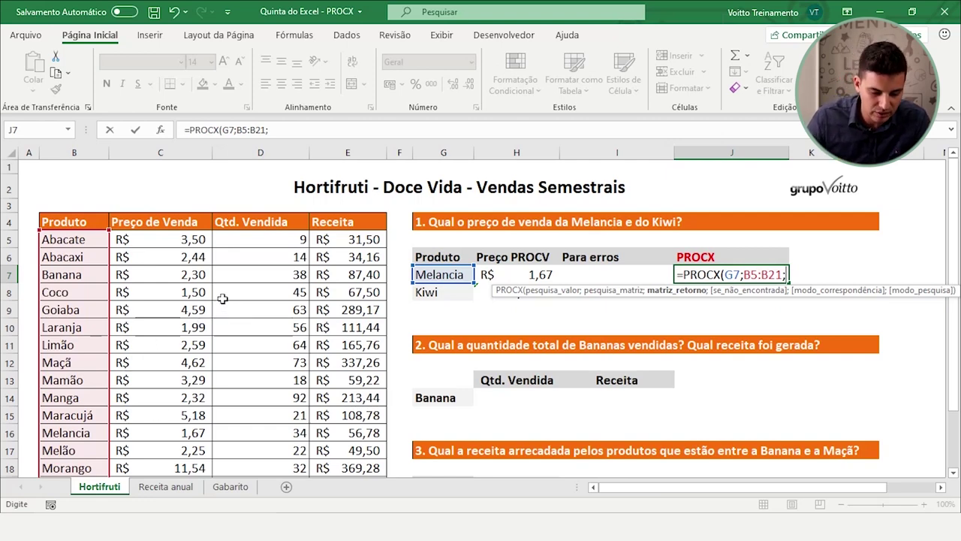
mouse_move(180, 238)
left_mouse_down()
mouse_move(176, 497)
mouse_move(161, 457)
left_mouse_up()
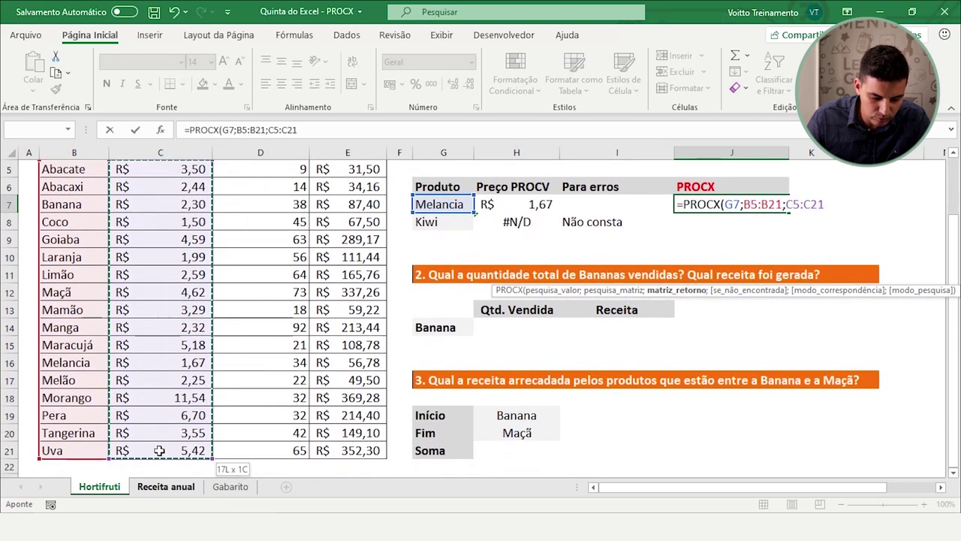
scroll(192, 451, "up", 1)
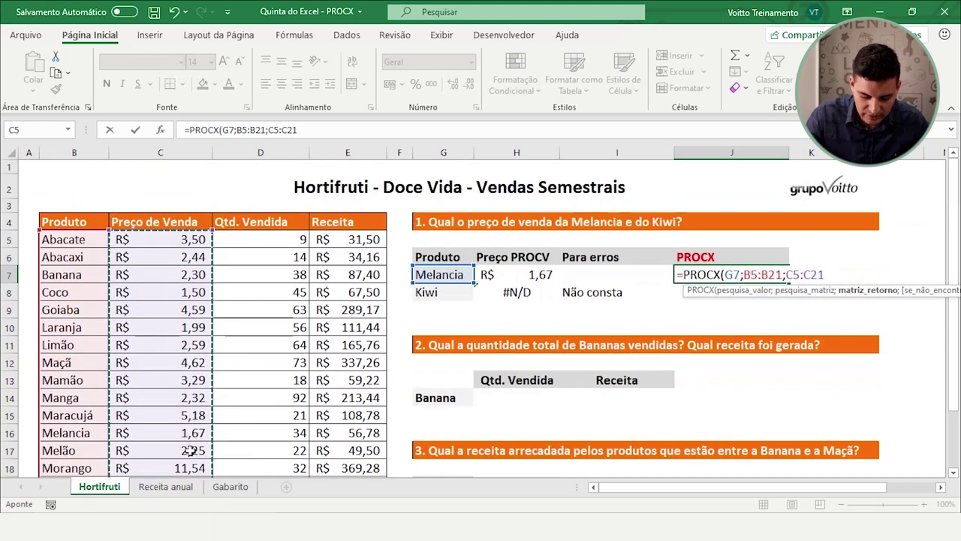
type(")")
key("Return")
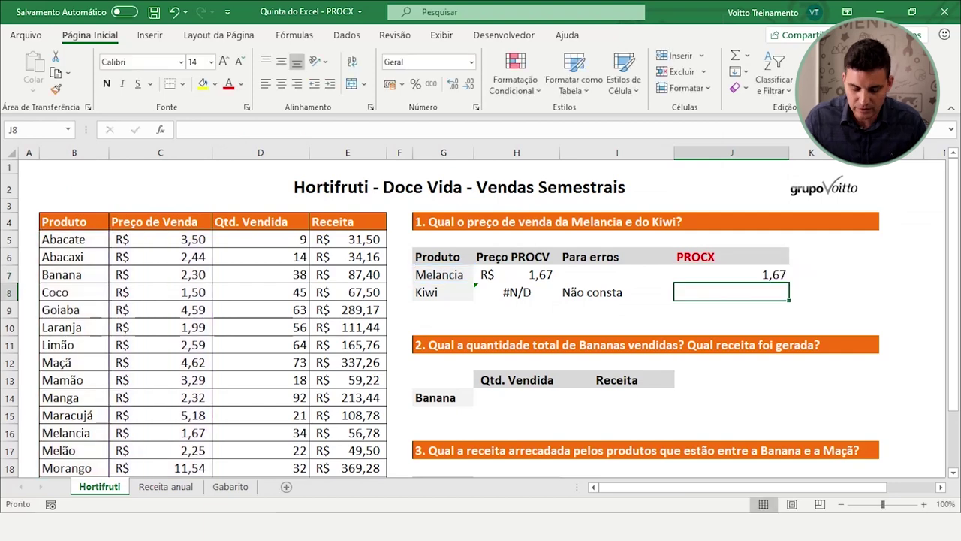
Step: Format Melancia's PROCX result as Accounting so it shows R$ 1,67
left_click(736, 274)
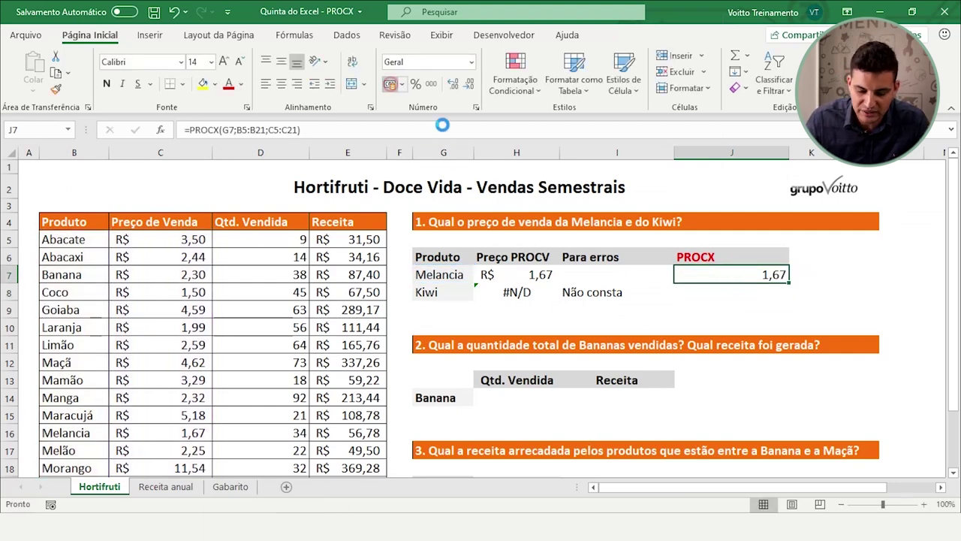
left_click(391, 83)
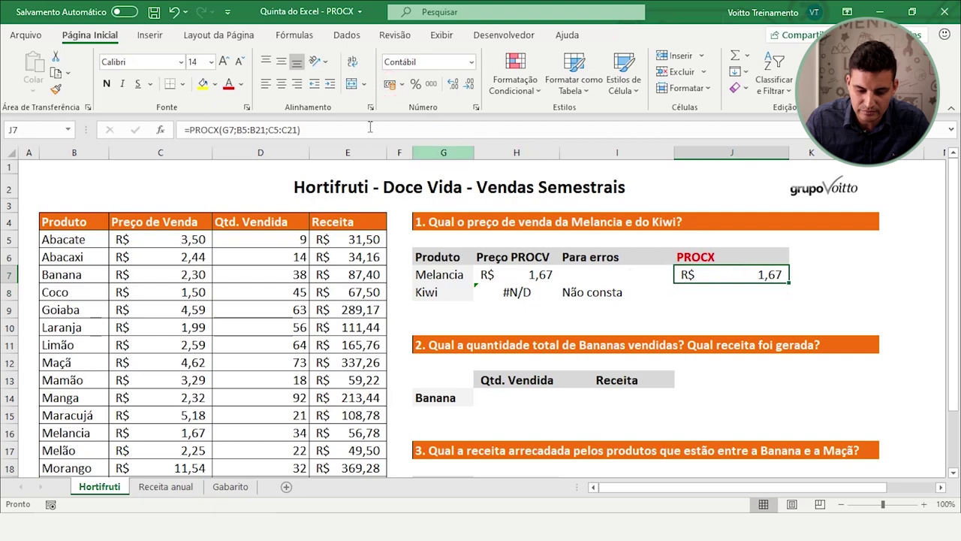
left_click(715, 297)
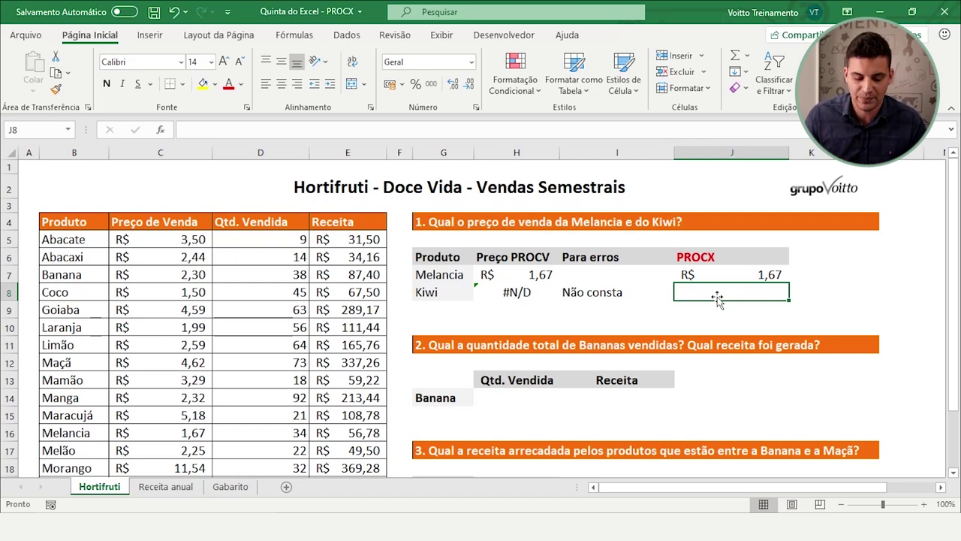
Step: Enter =PROCX(G8;B5:B21;C5:C21;"Não consta") in J8 so Kiwi shows Não consta
type("=")
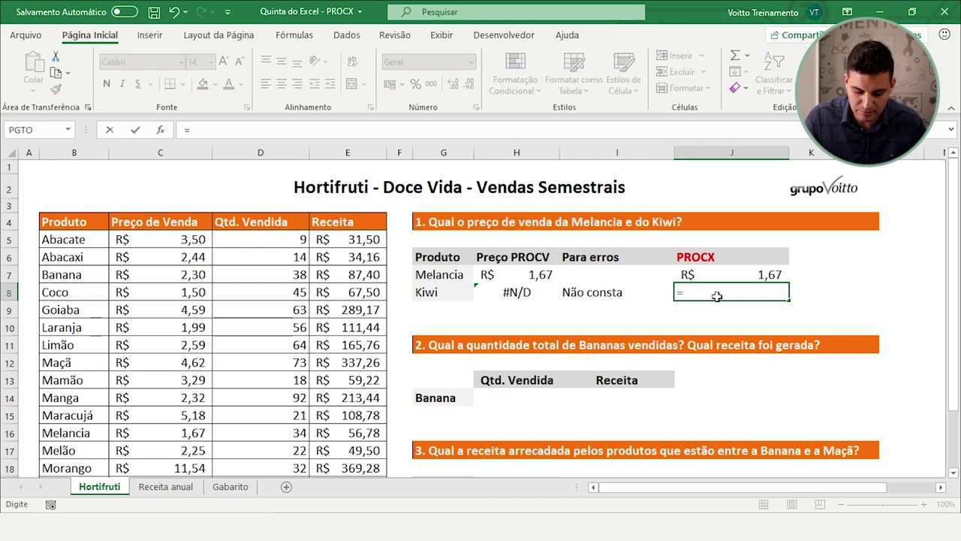
type("proc")
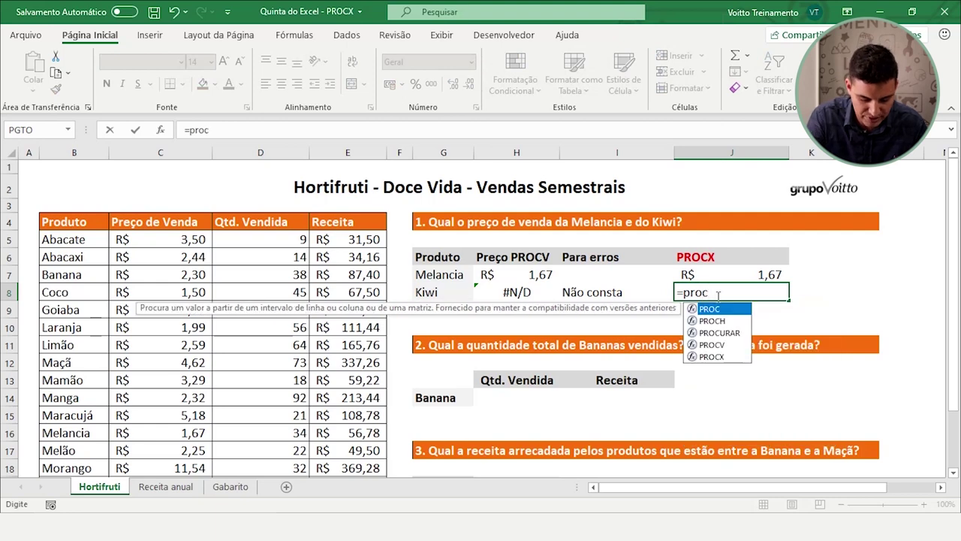
type("x(")
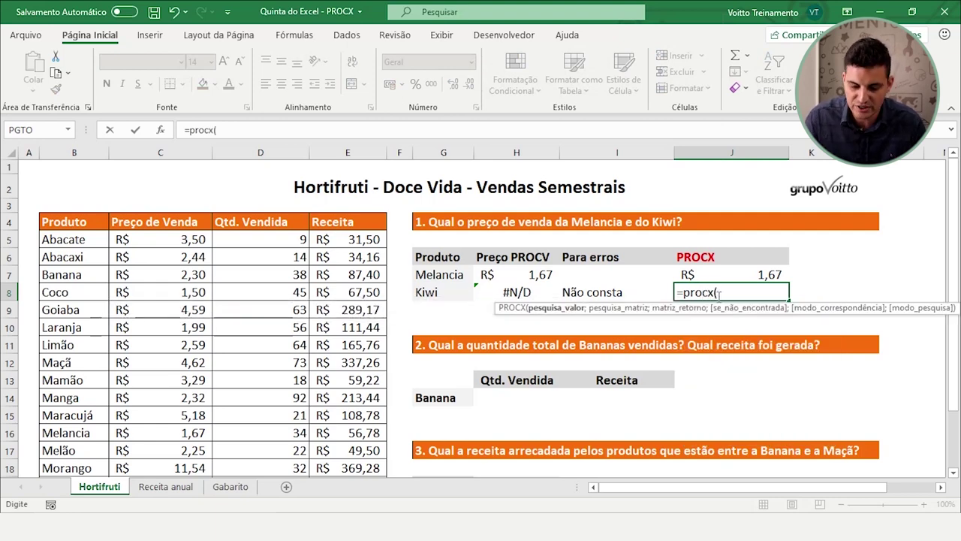
left_click(440, 293)
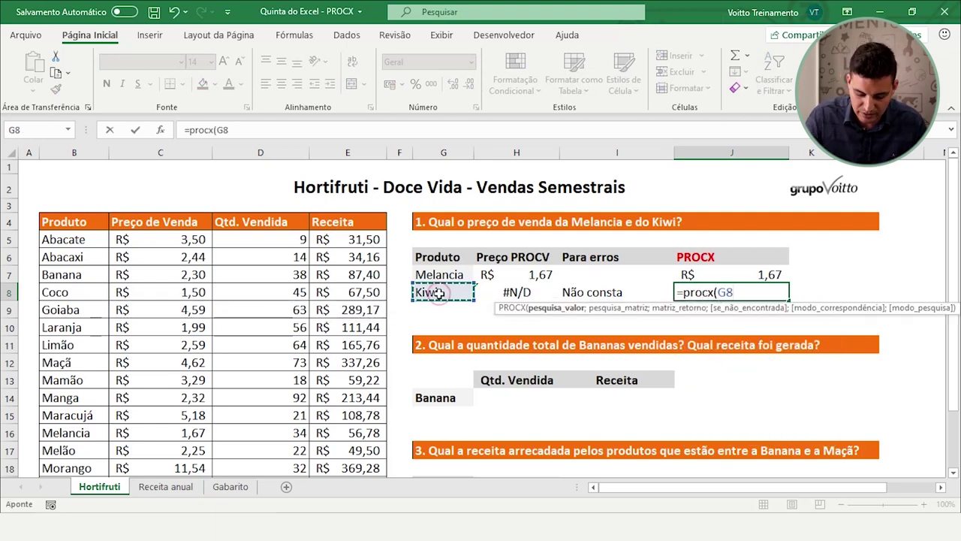
type(";")
mouse_move(95, 237)
left_mouse_down()
mouse_move(89, 506)
mouse_move(82, 454)
left_mouse_up()
scroll(84, 454, "up", 1)
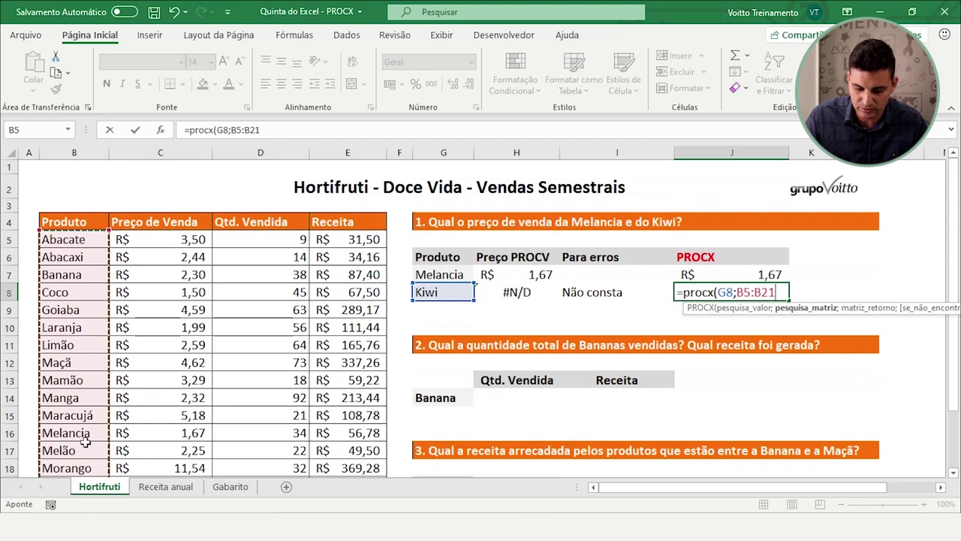
type(";")
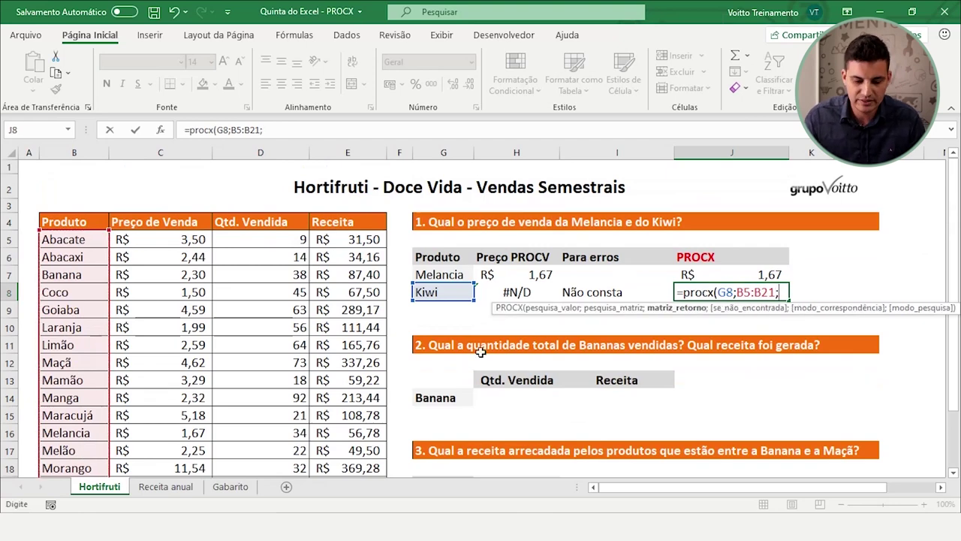
left_click_drag(186, 238, 192, 461)
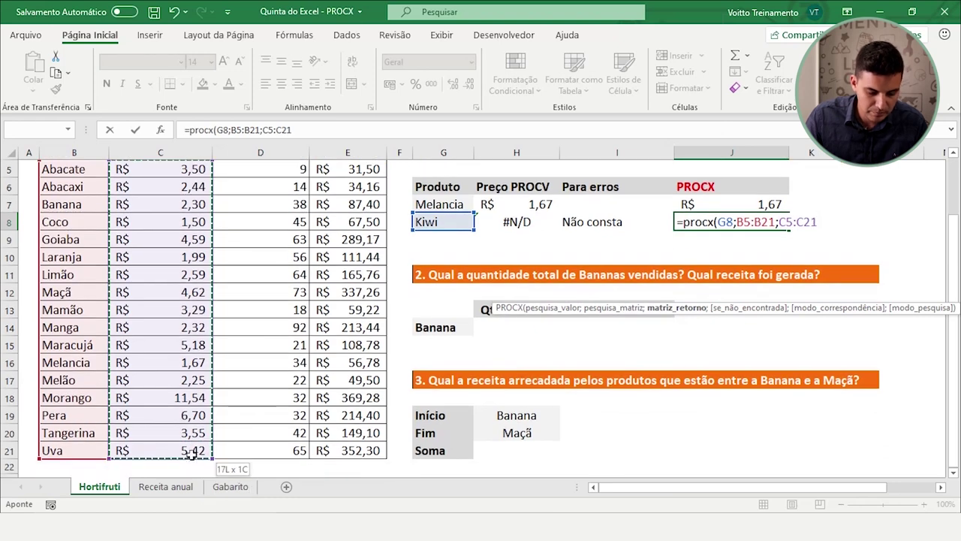
scroll(193, 458, "up", 2)
type(";")
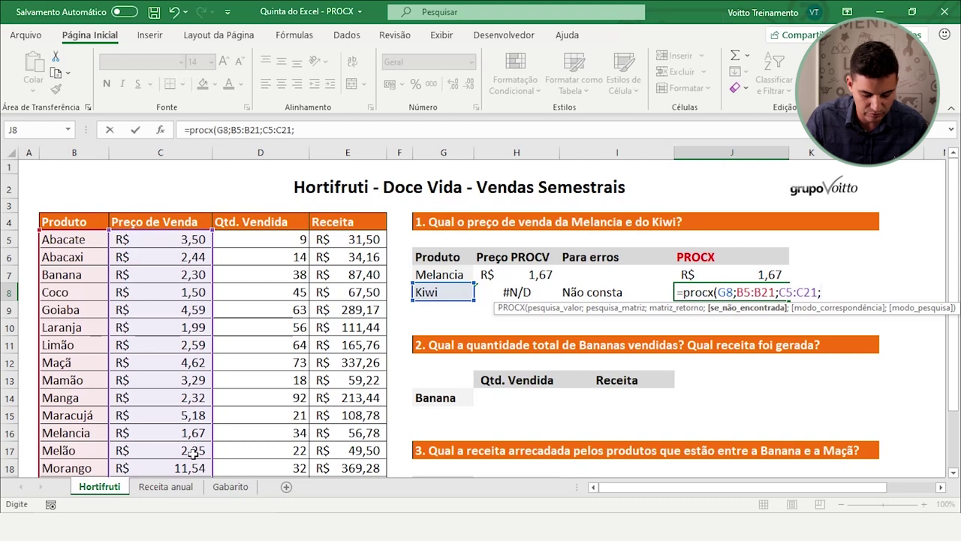
type("\"N")
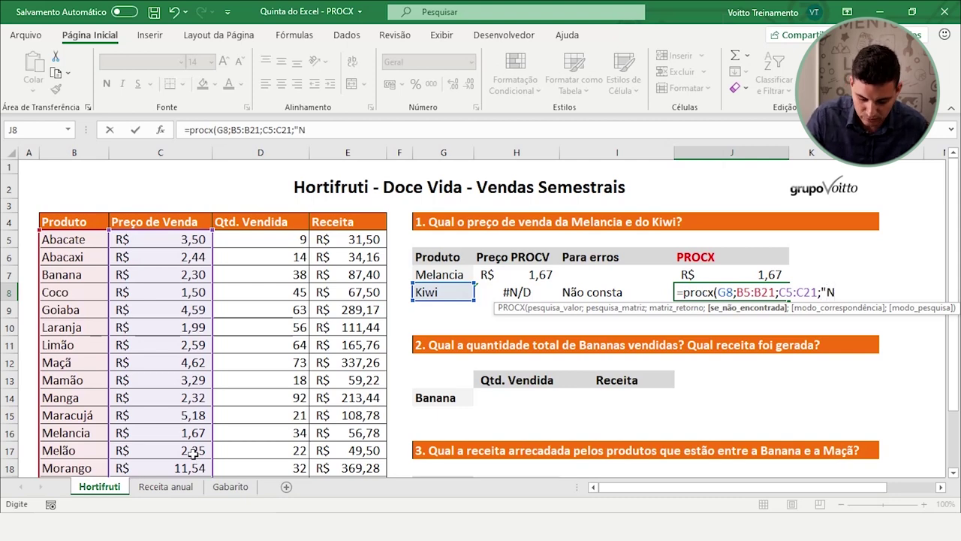
type("ão co")
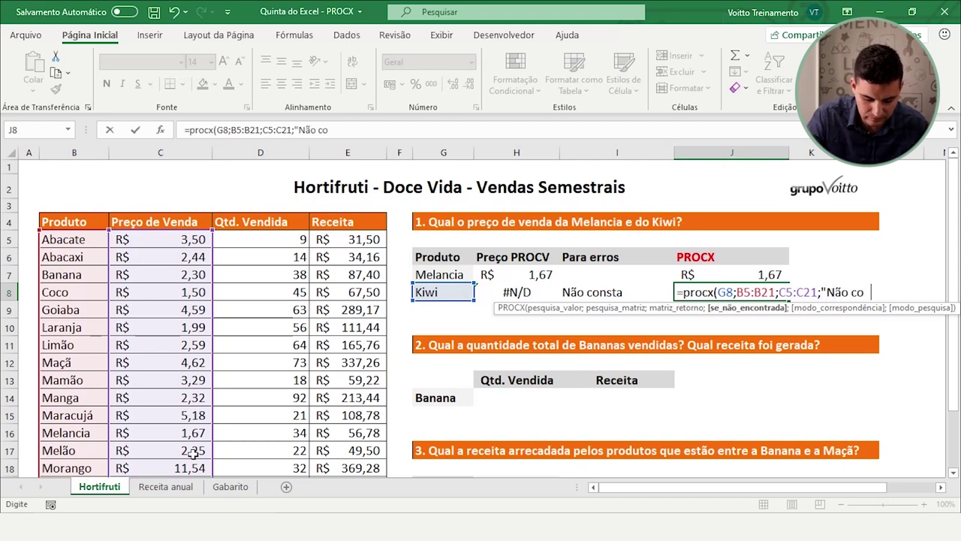
type("nsta\")")
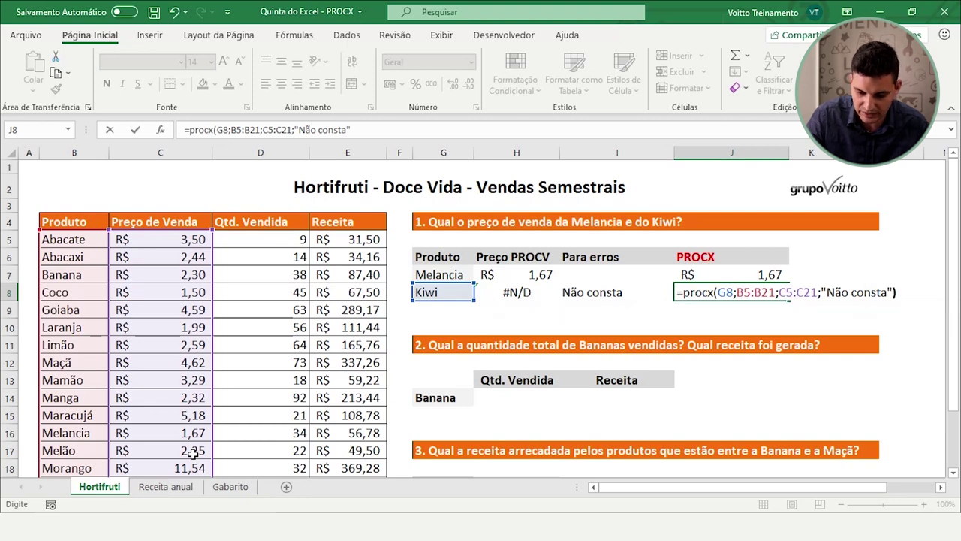
key("Return")
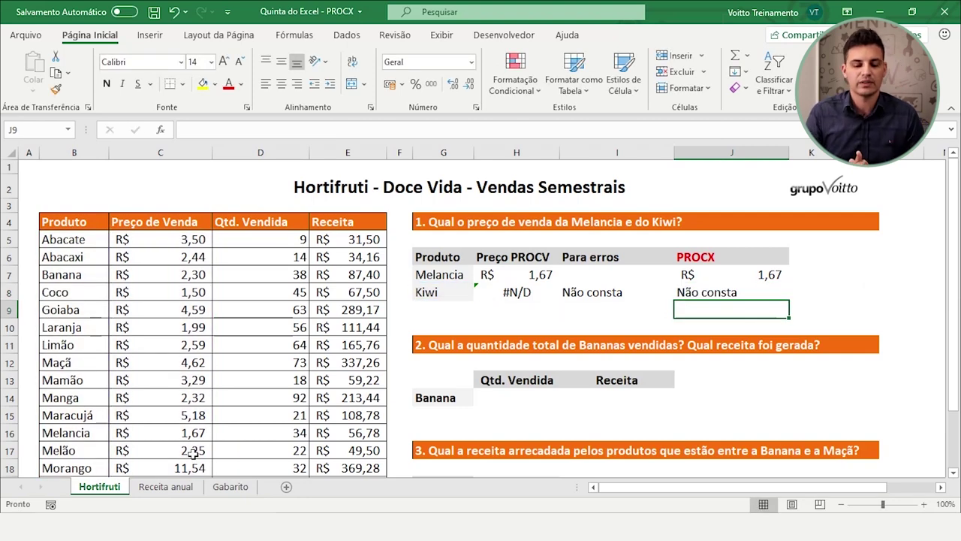
key("Up")
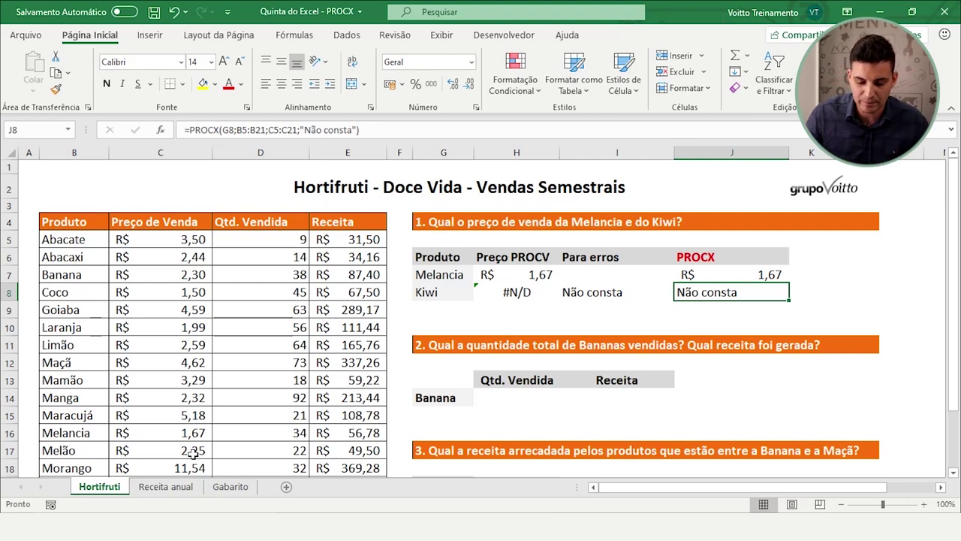
key("Up")
key("Left")
key("Down")
key("Left")
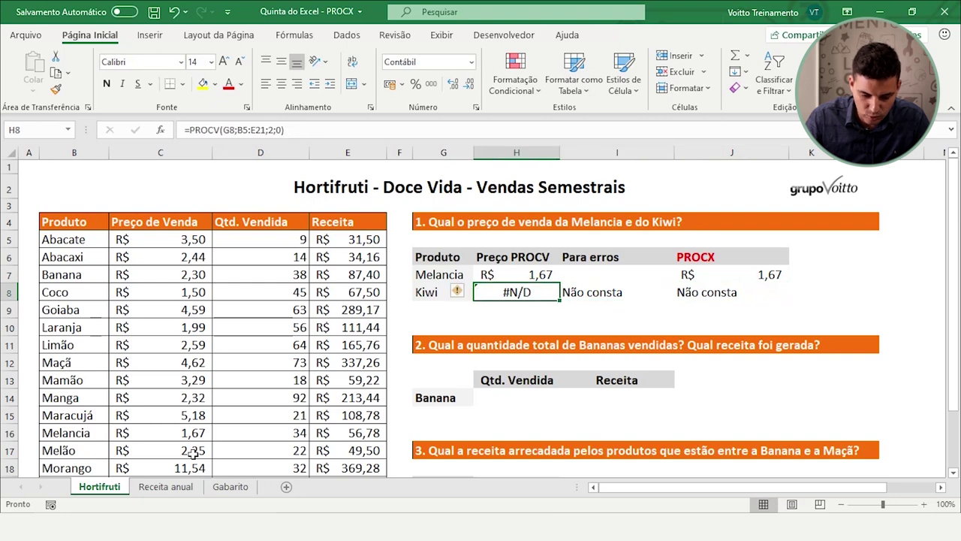
key("Up")
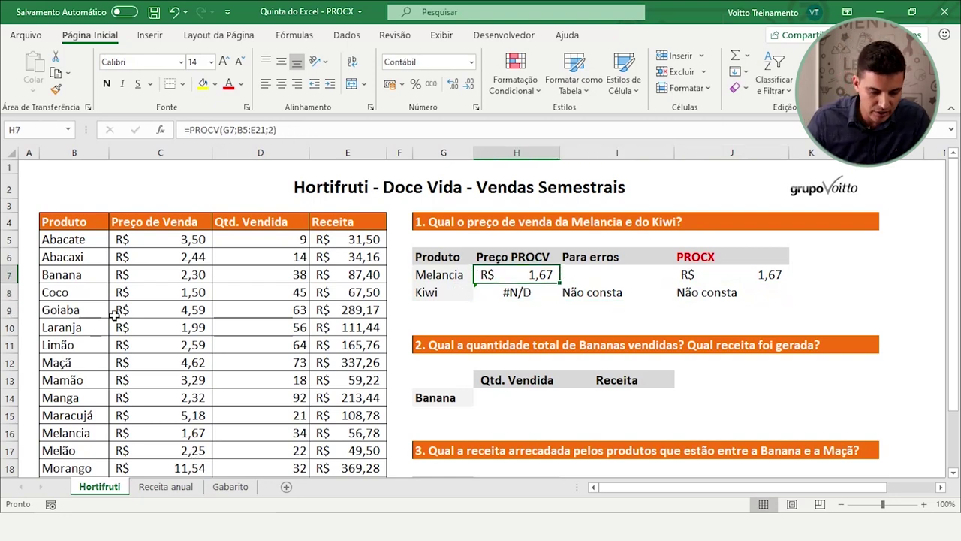
left_click(540, 292)
left_click(529, 275)
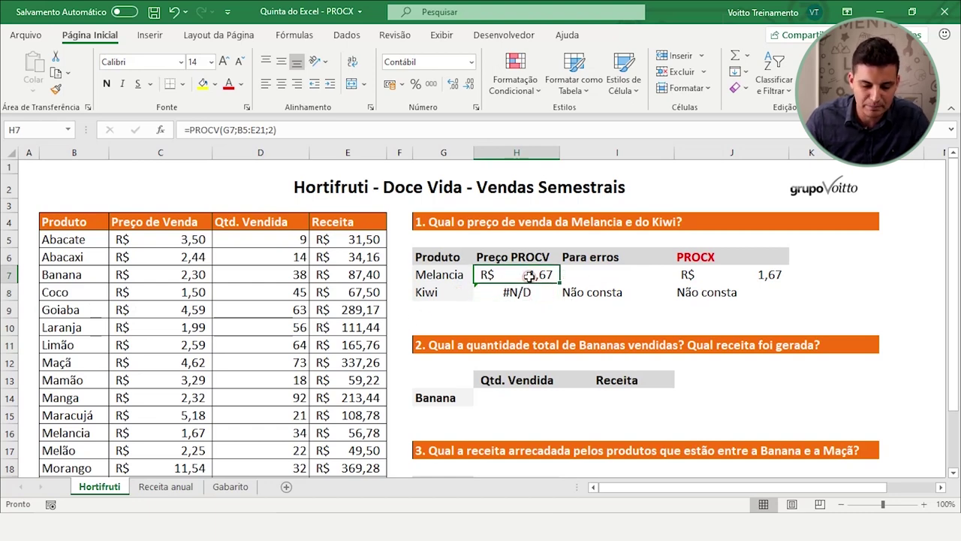
left_click(275, 131)
left_click_drag(938, 139, 939, 167)
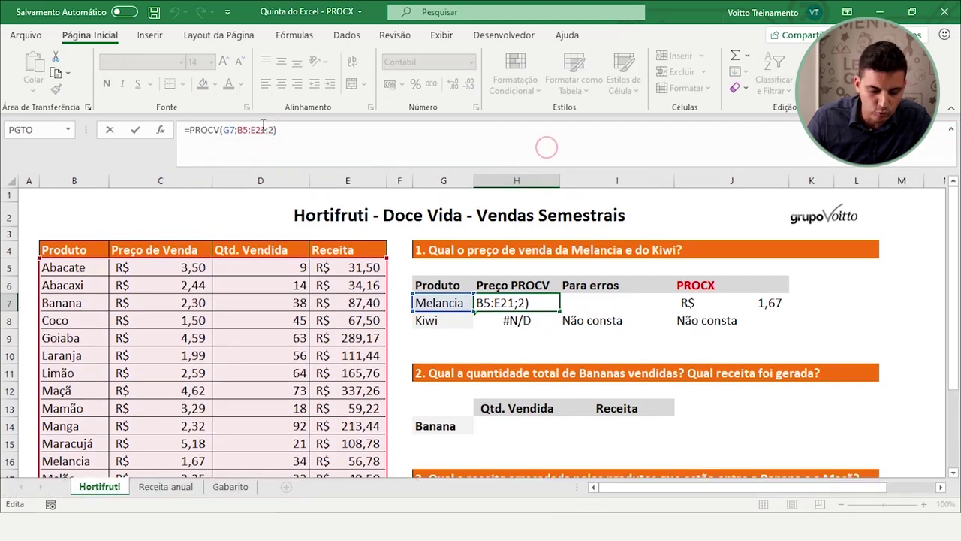
double_click(271, 130)
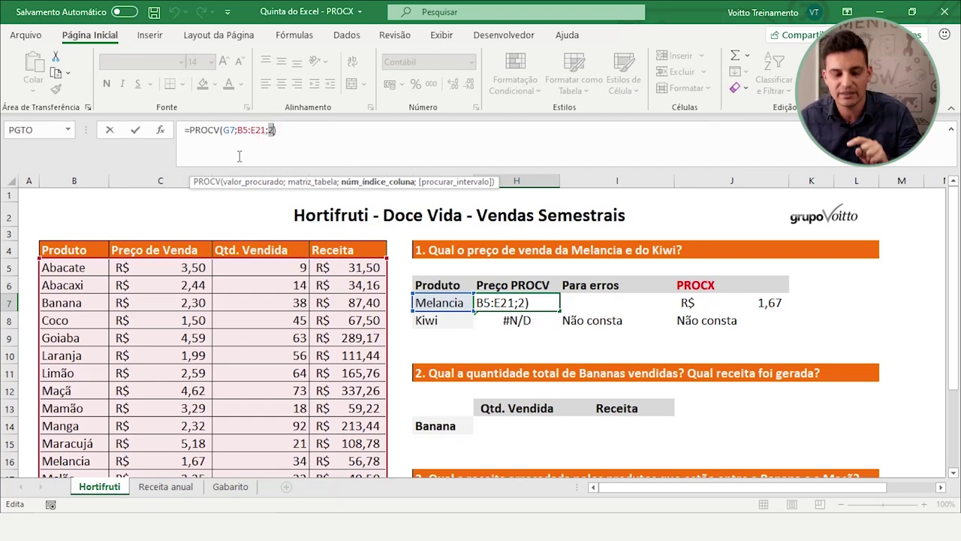
left_click(515, 318)
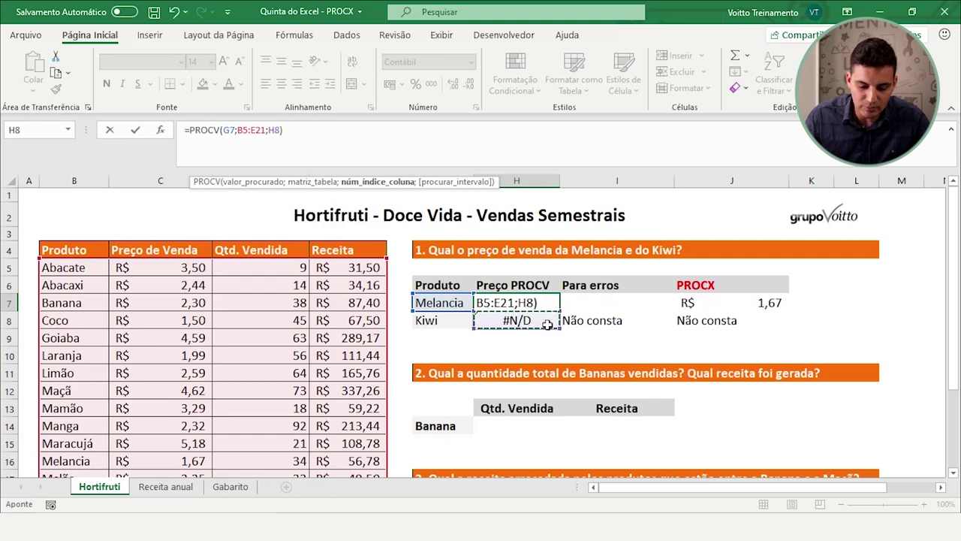
key("Escape")
left_click(528, 298)
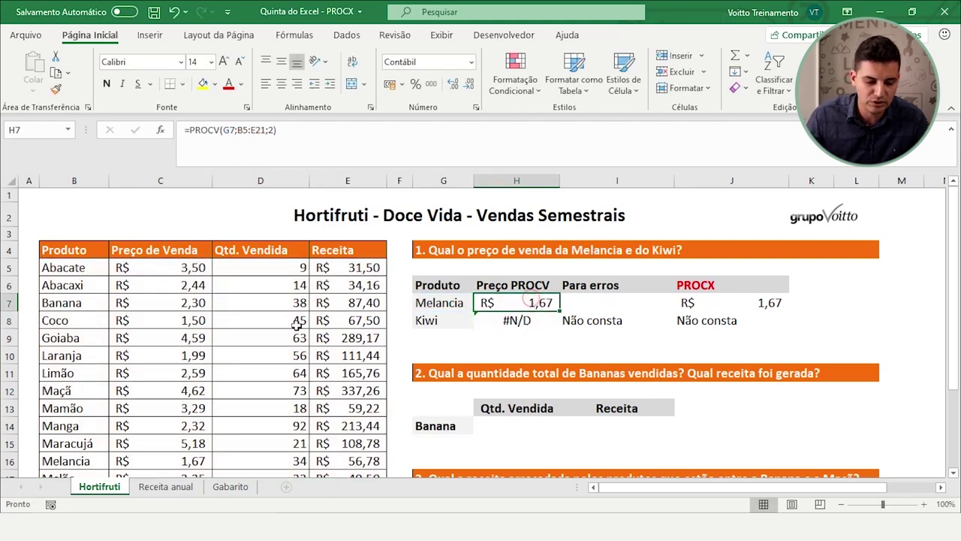
left_click(173, 179)
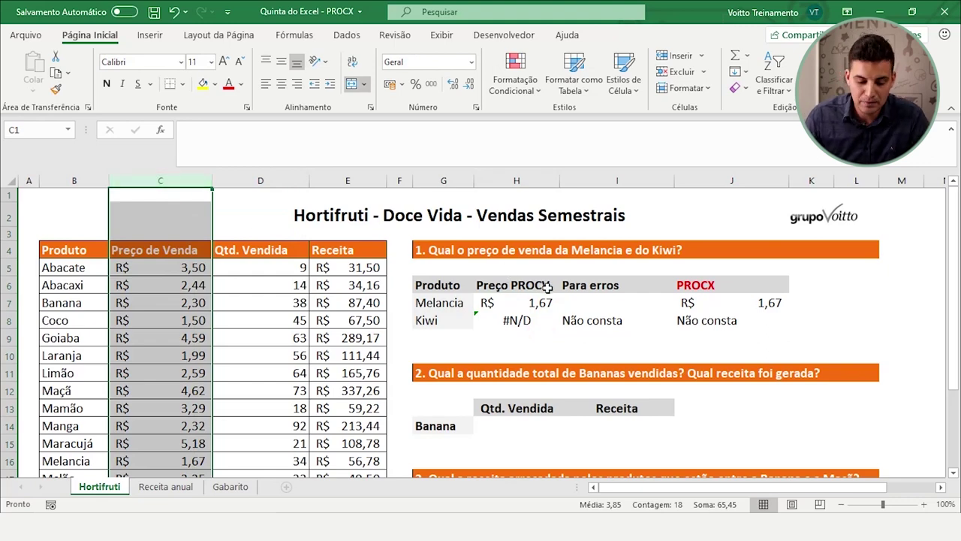
left_click(525, 303)
left_click(523, 320)
left_click(515, 302)
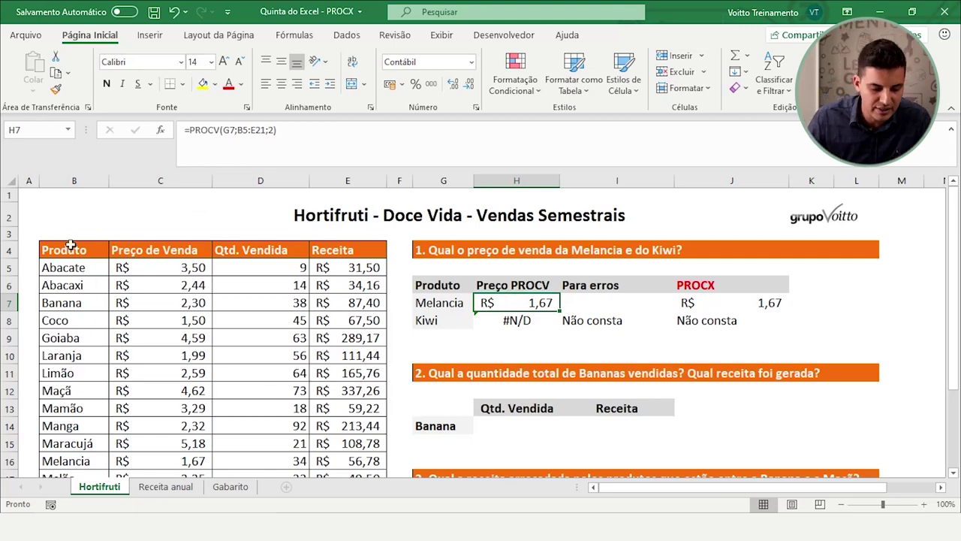
left_click(27, 180)
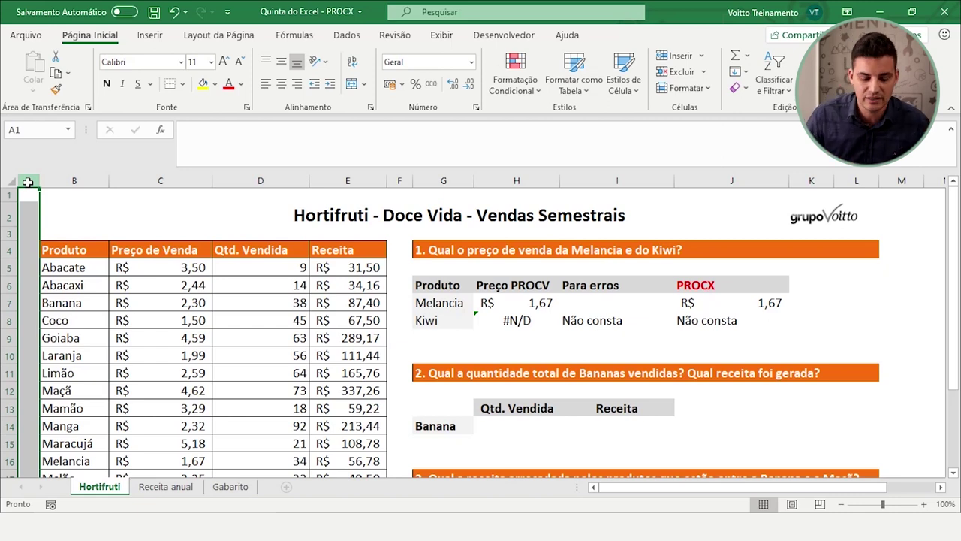
left_click(489, 318)
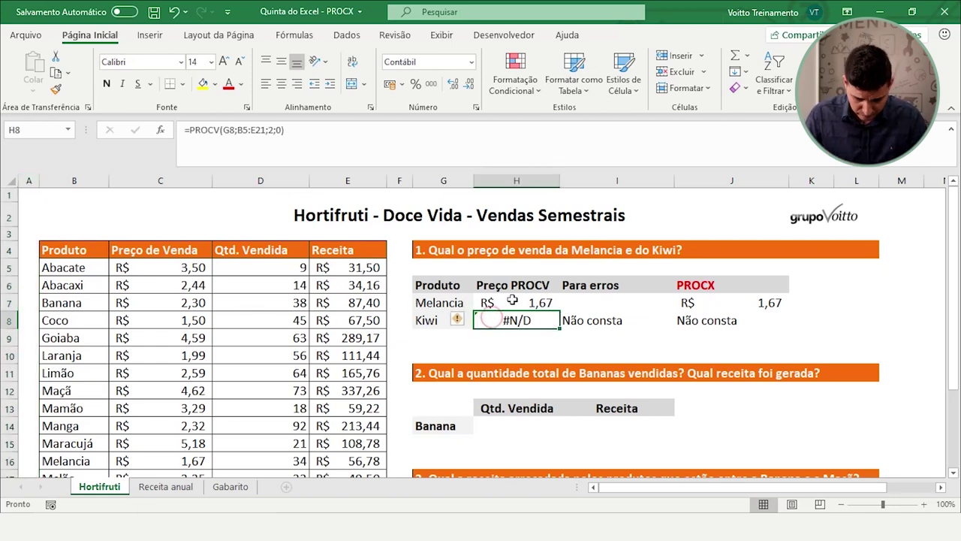
left_click(512, 301)
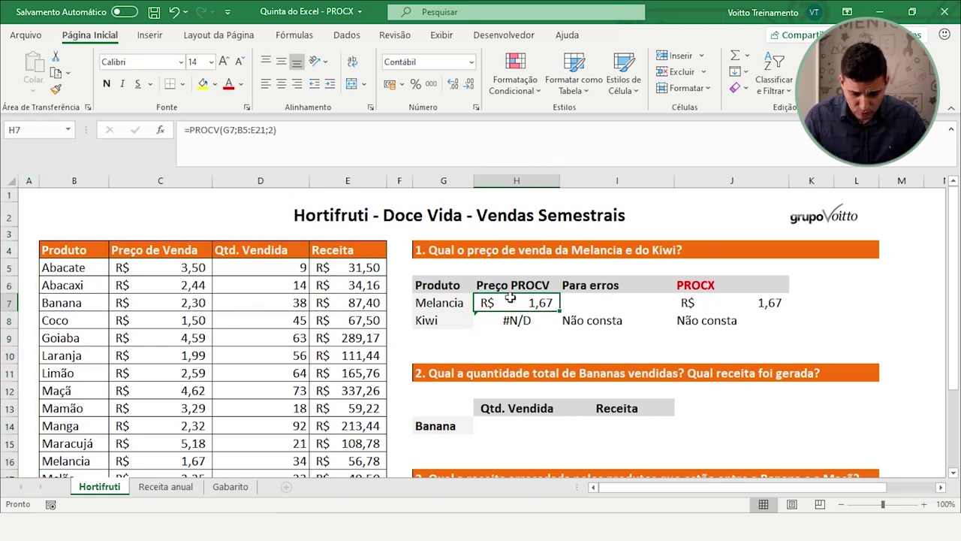
left_click(173, 180)
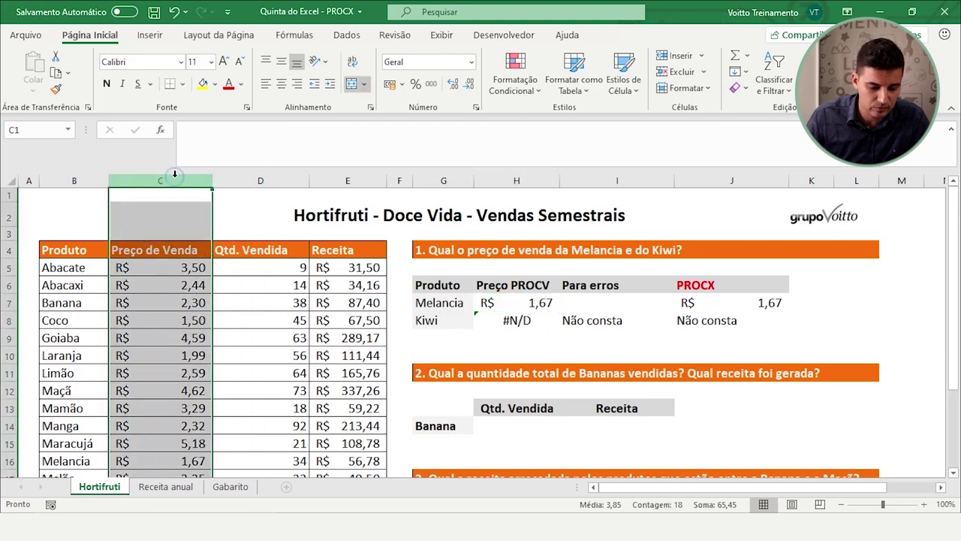
Step: Insert a blank column C before Preço de Venda, inspect Melancia's changed PROCV result, then undo
right_click(175, 181)
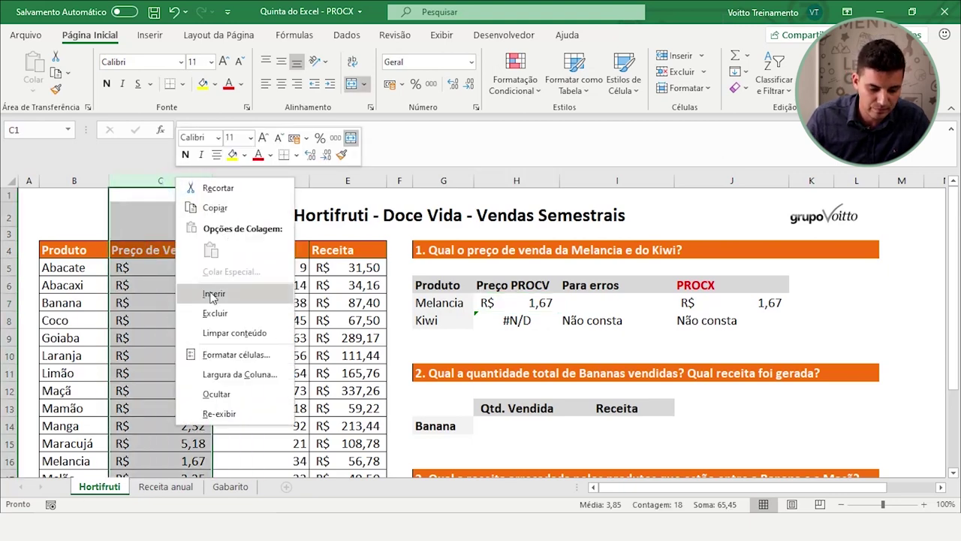
left_click(213, 295)
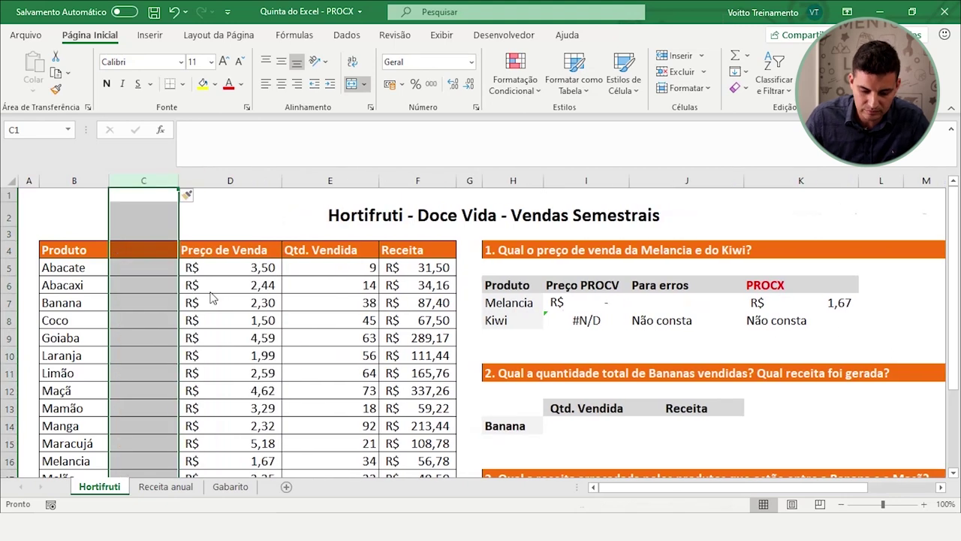
left_click(606, 300)
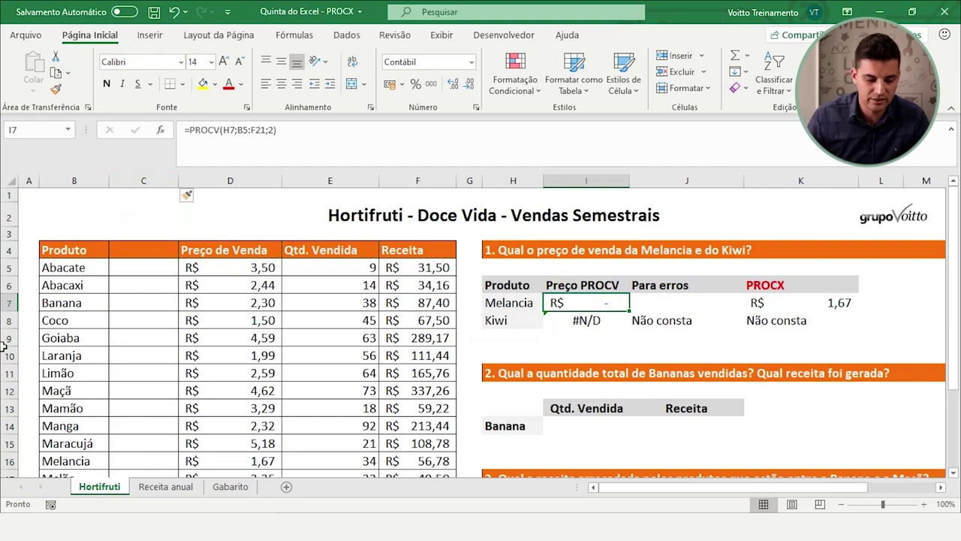
left_click(149, 256)
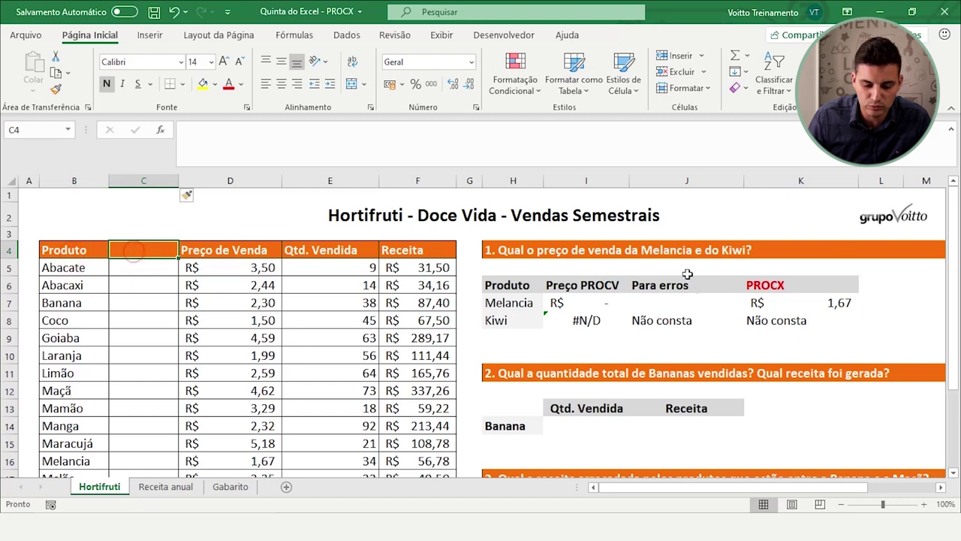
left_click_drag(138, 268, 160, 436)
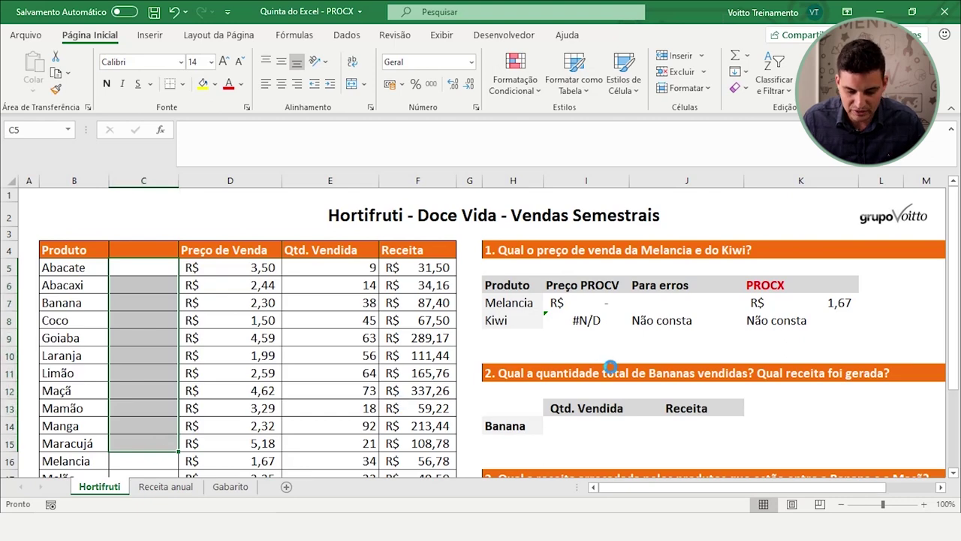
key("ctrl+z")
Step: Confirm Melancia's =PROCV(G7;B5:E21;2) in H7 returns R$ 1,67 again
left_click(524, 302)
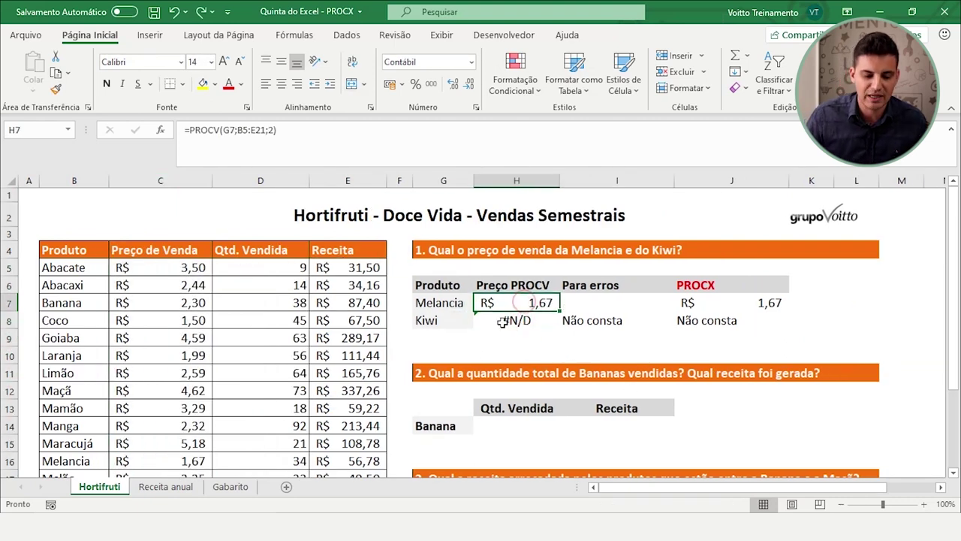